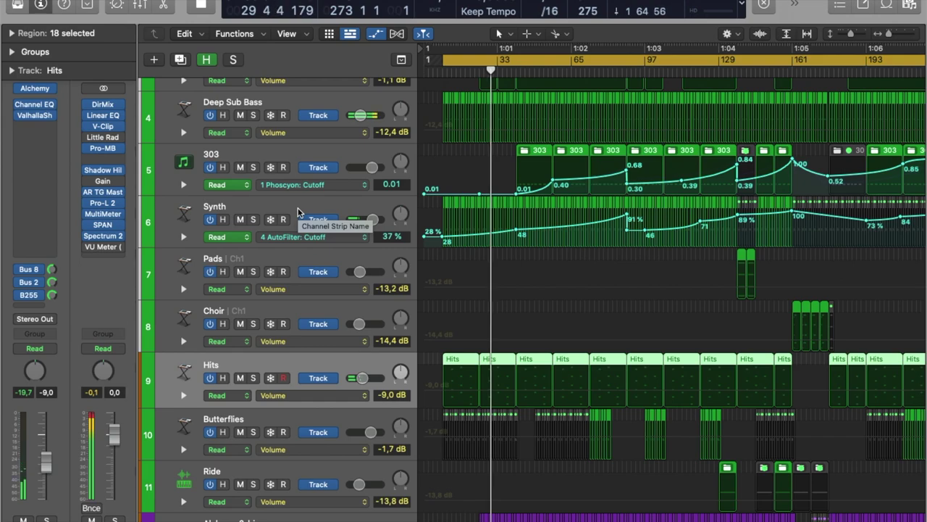
Select the Synth track and audition it in solo during playback, returning to the full mix
left_click(266, 215)
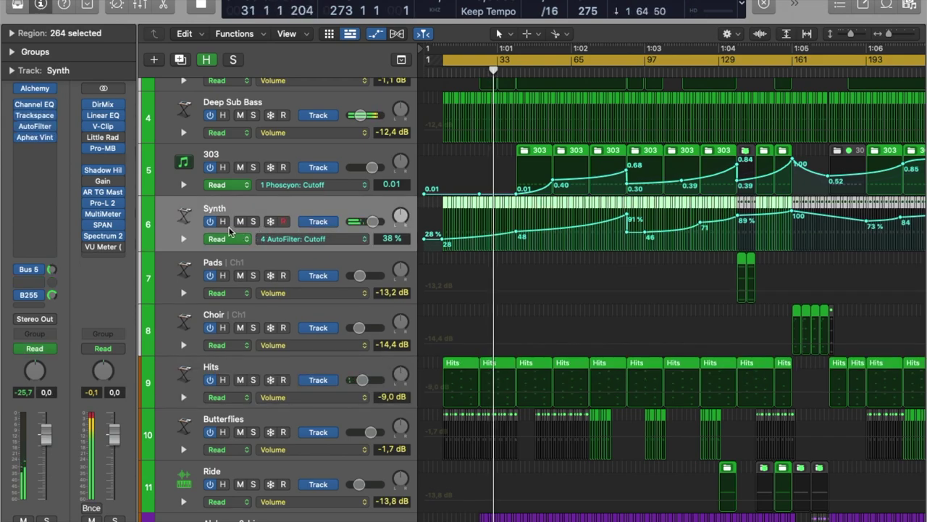
left_click(253, 222)
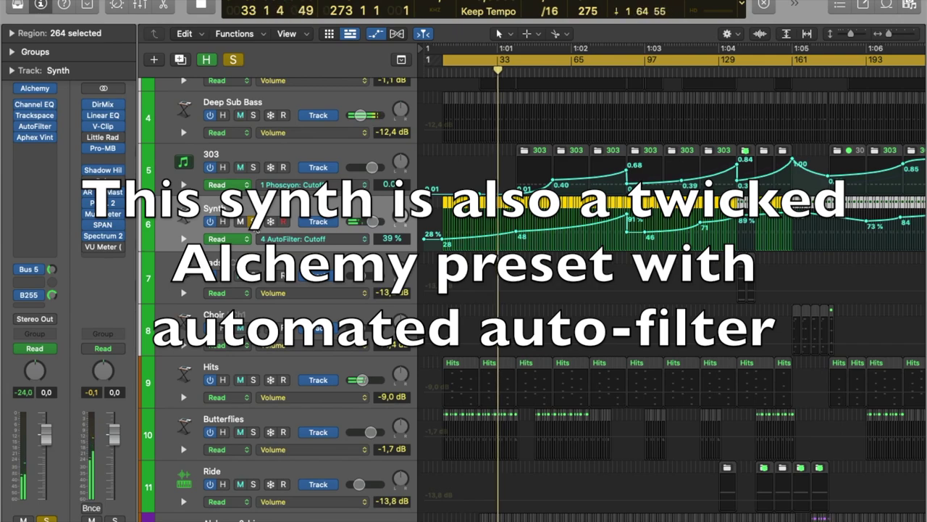
left_click(254, 222)
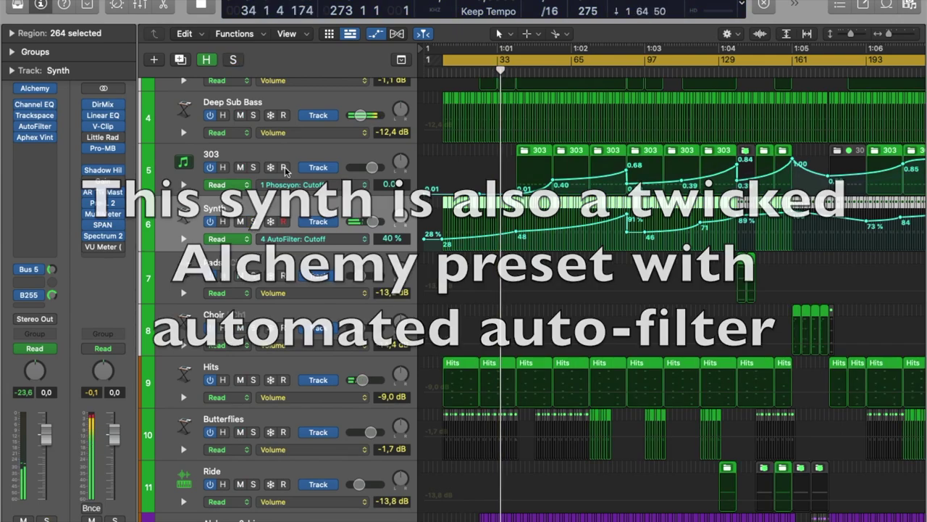
Select the Alchemy 2_bip track and listen to it soloed, switching the solo off again
scroll(294, 232, "down", 3)
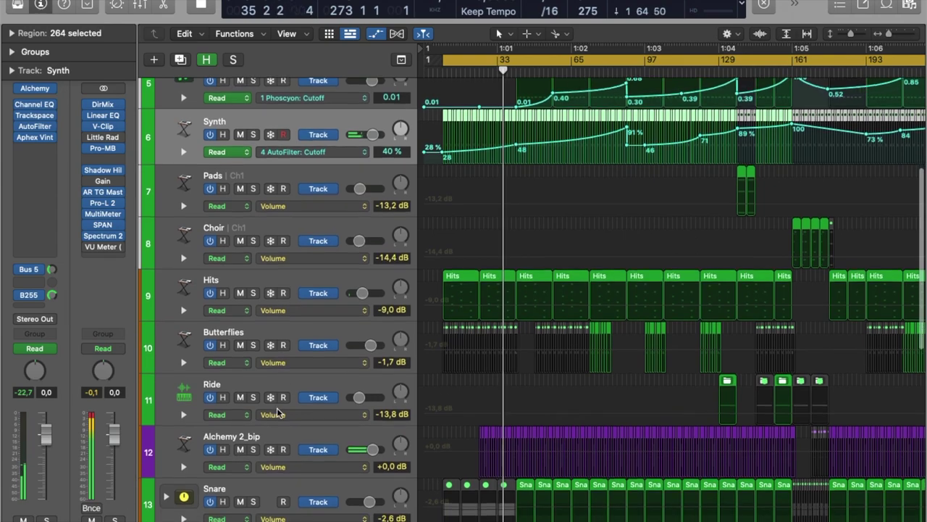
left_click(248, 447)
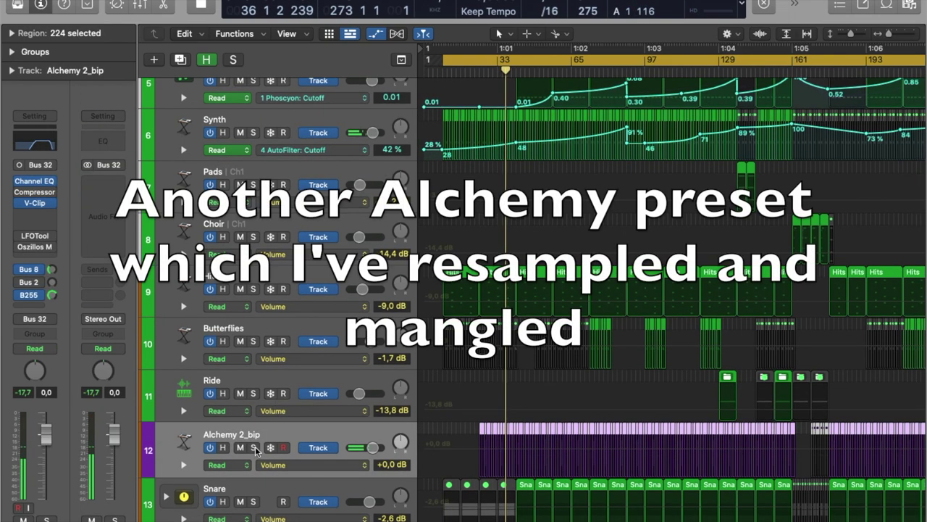
left_click(253, 447)
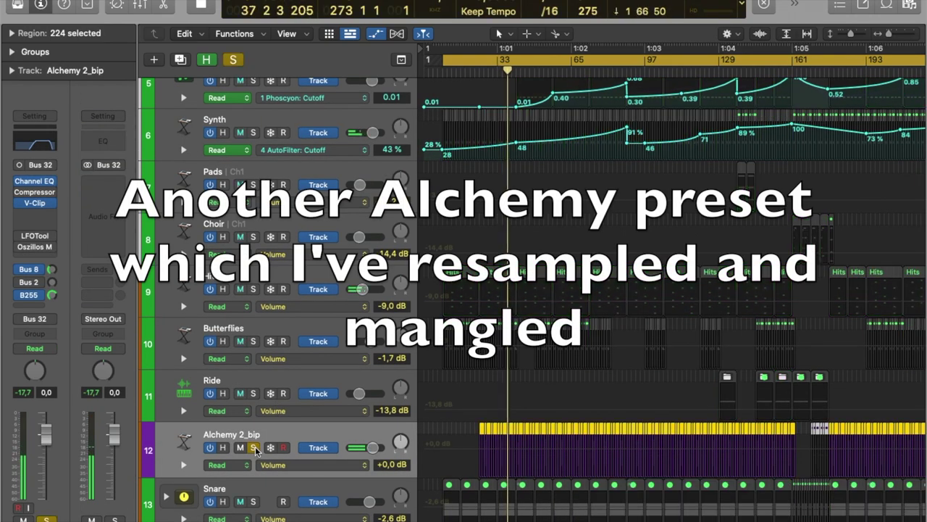
left_click(253, 447)
Select the Industrial sample track (track 16) and audition it briefly in solo before unsoloing it
scroll(298, 334, "down", 6)
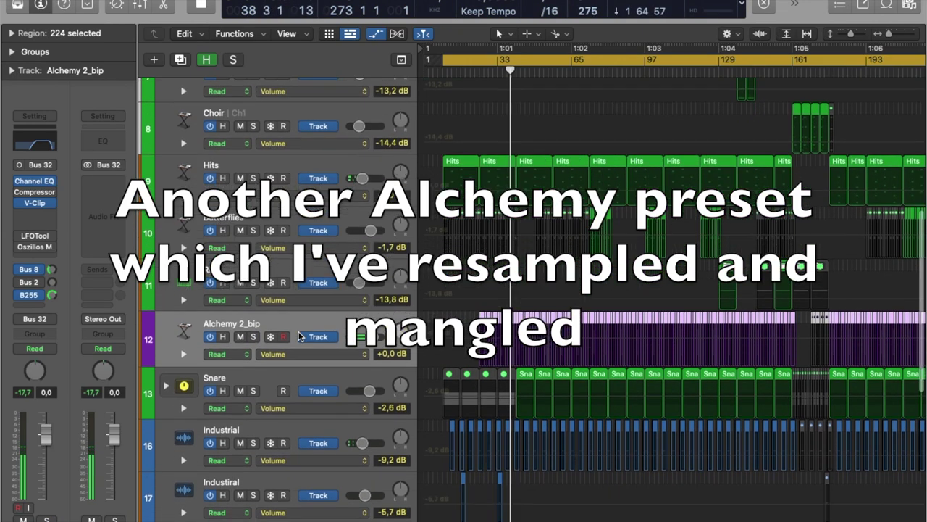
left_click(283, 354)
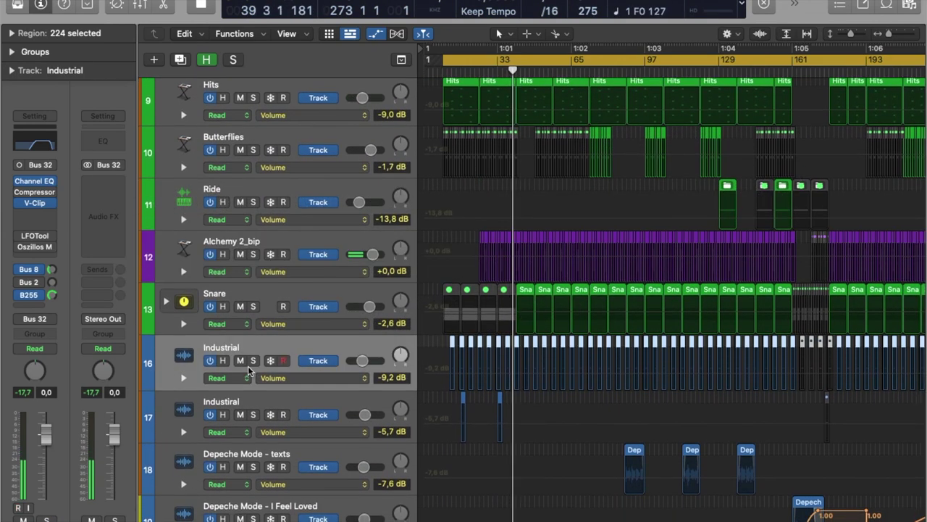
left_click(253, 362)
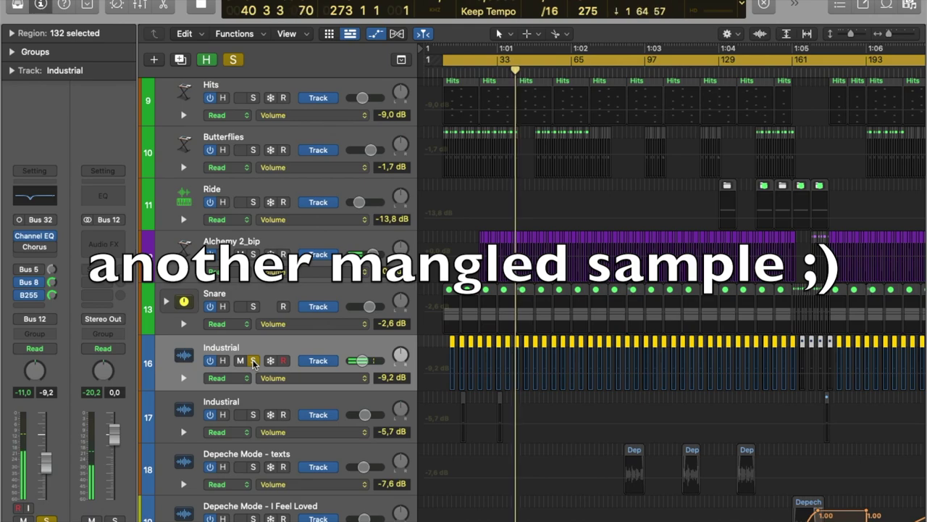
left_click(252, 362)
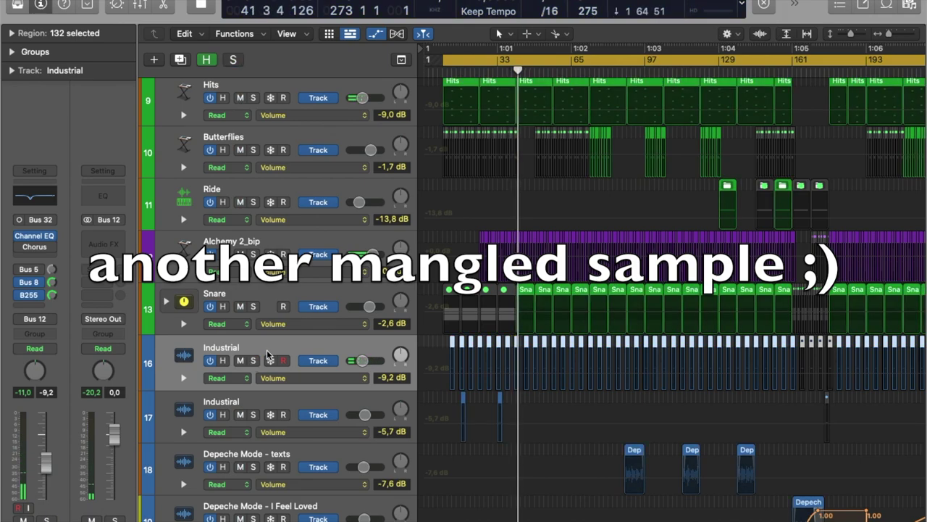
Select the 303 track and audition its Phoscyon line in solo, restoring the full mix
scroll(274, 350, "down", 1)
scroll(275, 340, "up", 10)
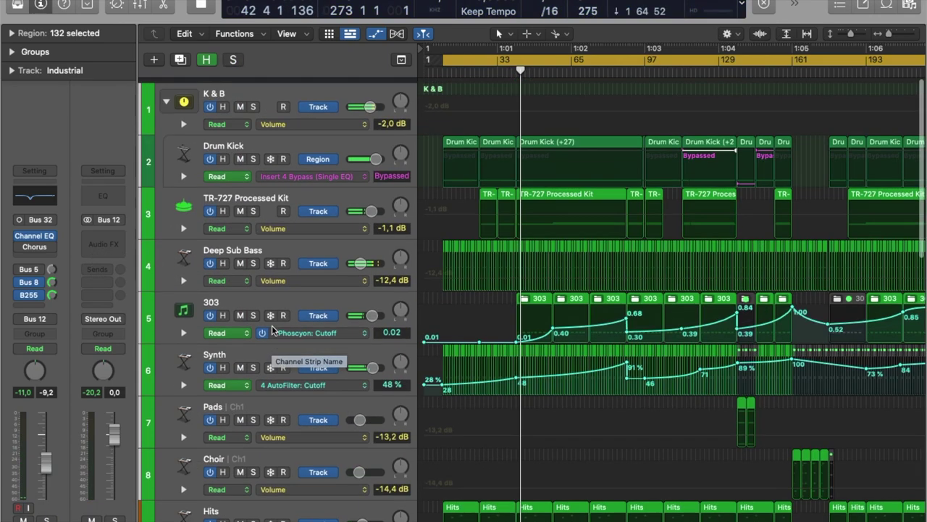
left_click(321, 206)
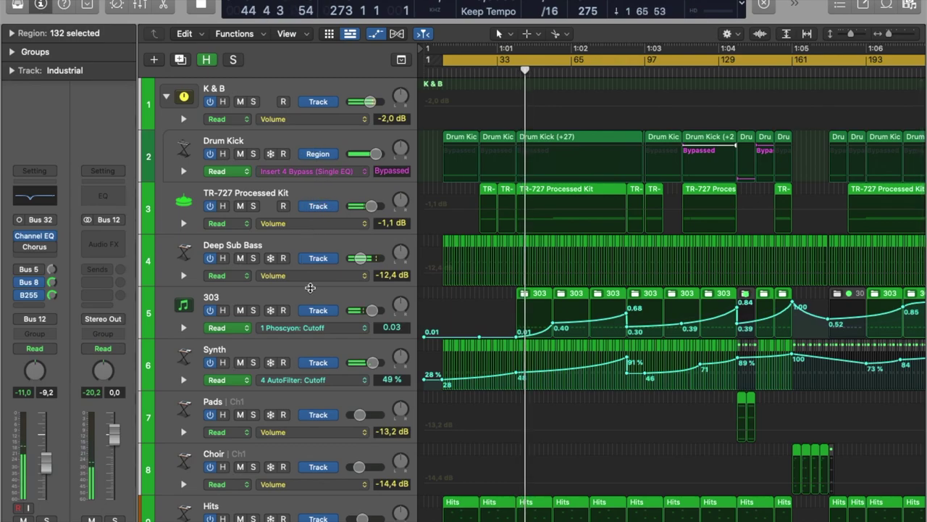
left_click(262, 304)
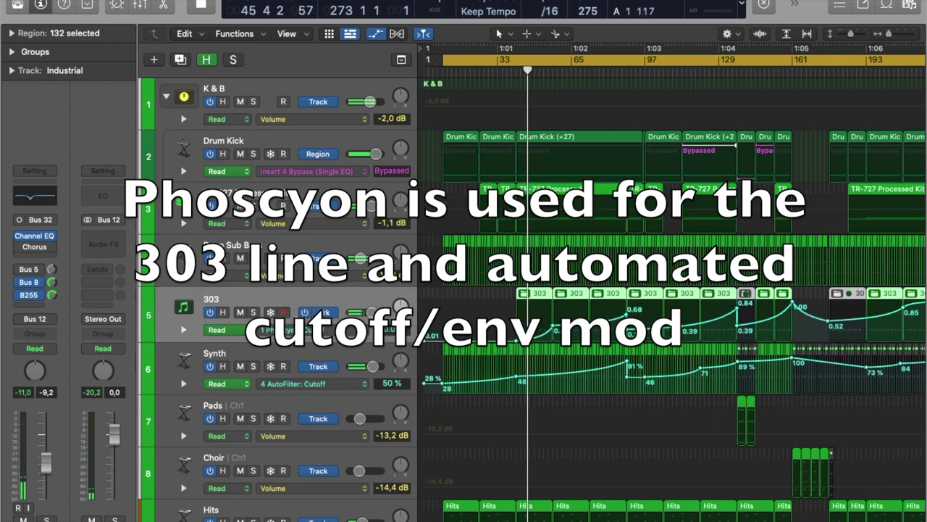
key("s")
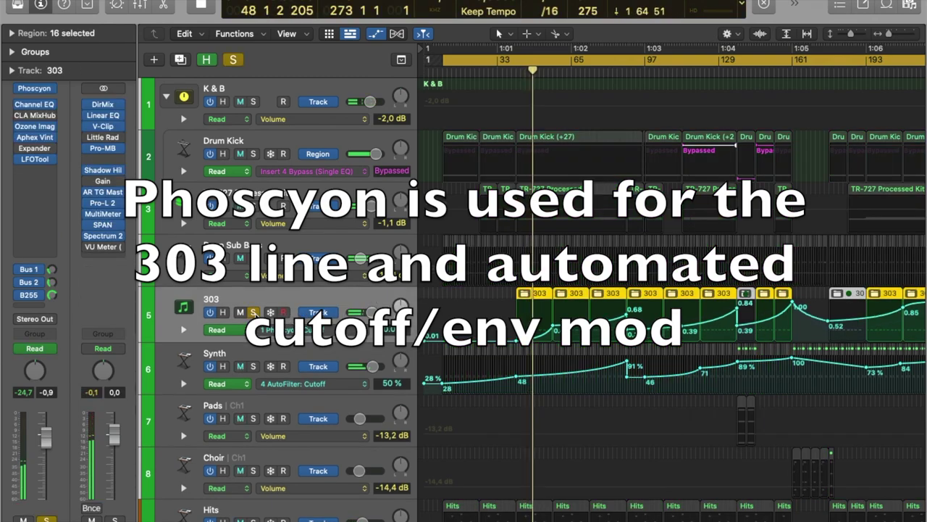
left_click(253, 313)
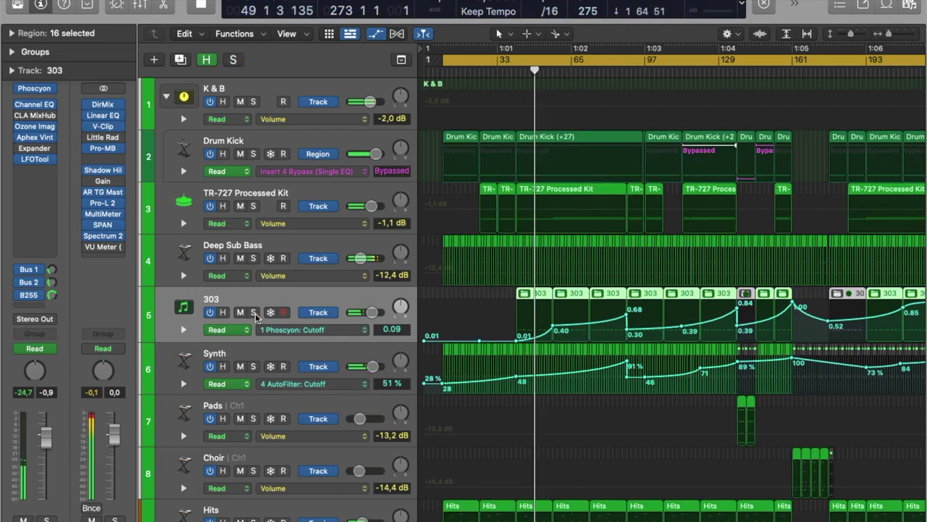
Select the Depeche Mode - Love track and listen to its chopped vocal loop soloed, ending with solo off
scroll(324, 308, "down", 10)
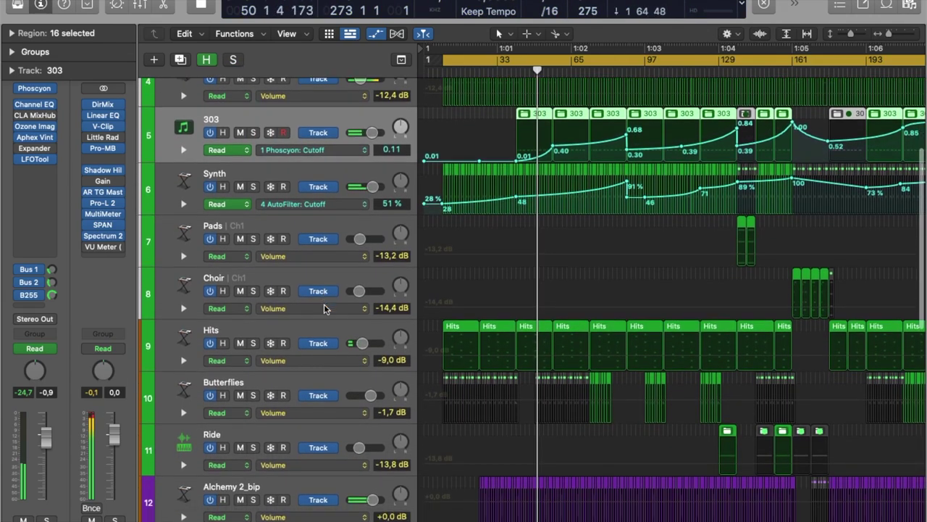
scroll(323, 309, "down", 15)
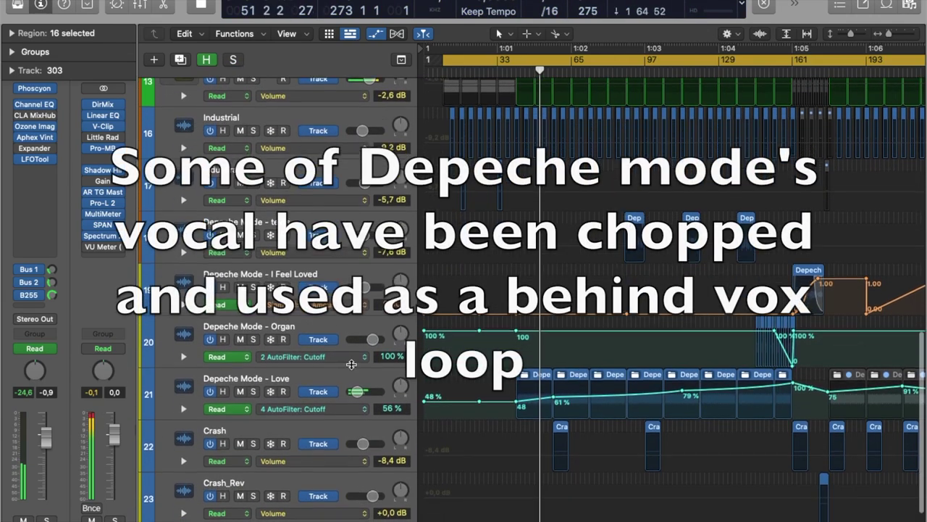
left_click(253, 400)
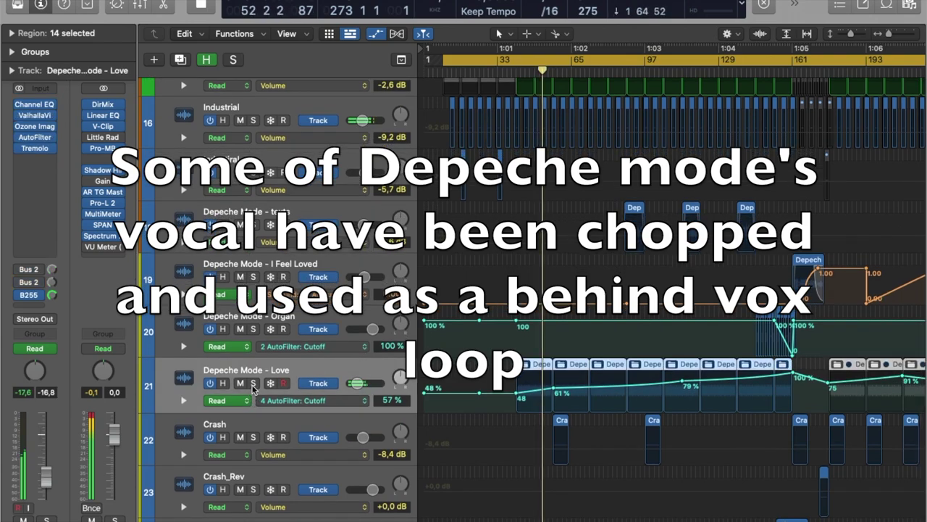
left_click(254, 384)
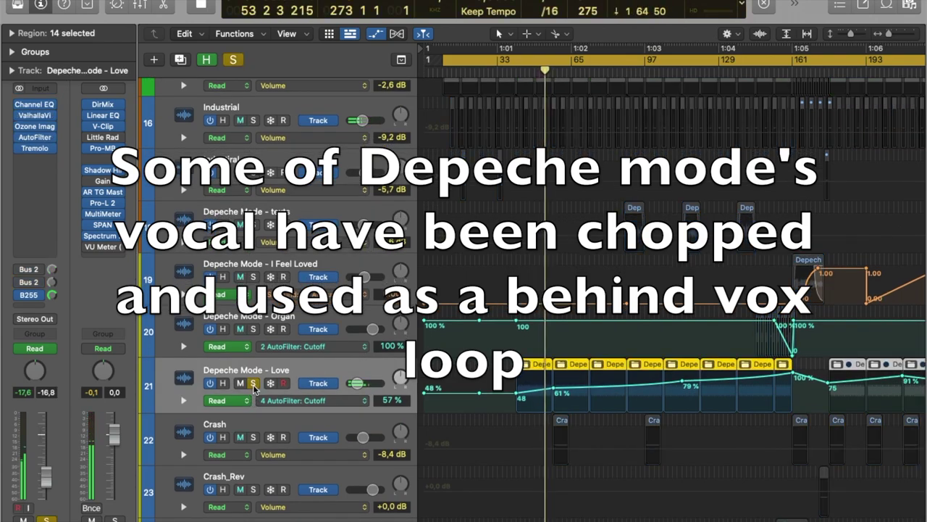
left_click(254, 383)
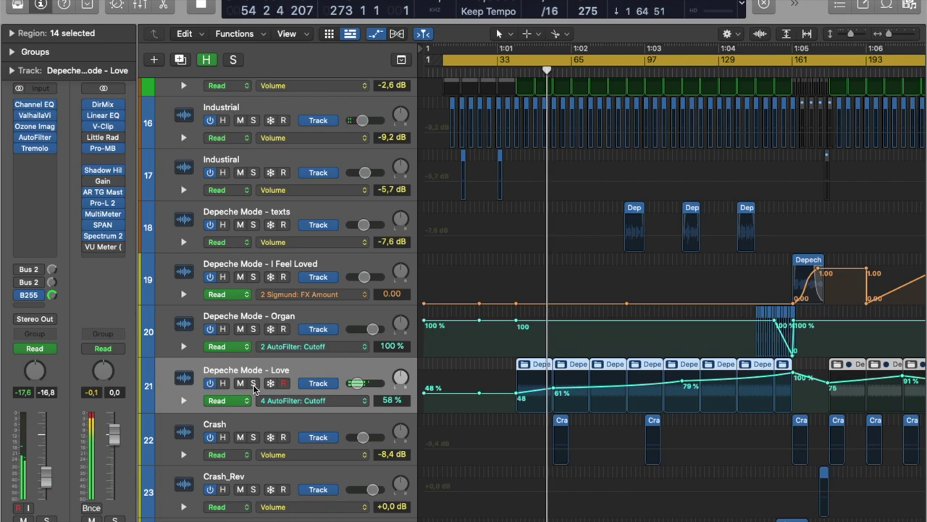
Select the TR-727 Processed Kit track and audition its hats pattern in solo, bringing the other tracks back in
scroll(317, 381, "down", 2)
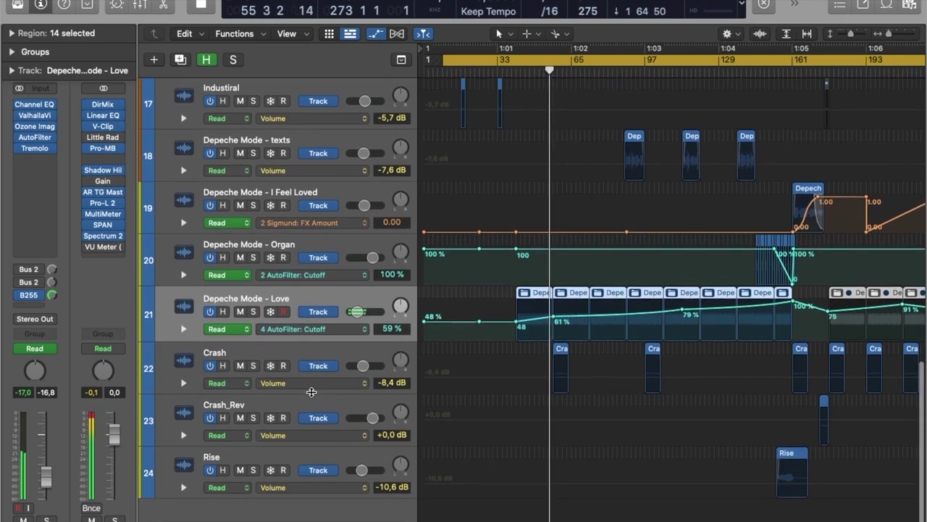
scroll(312, 393, "up", 5)
scroll(312, 393, "up", 10)
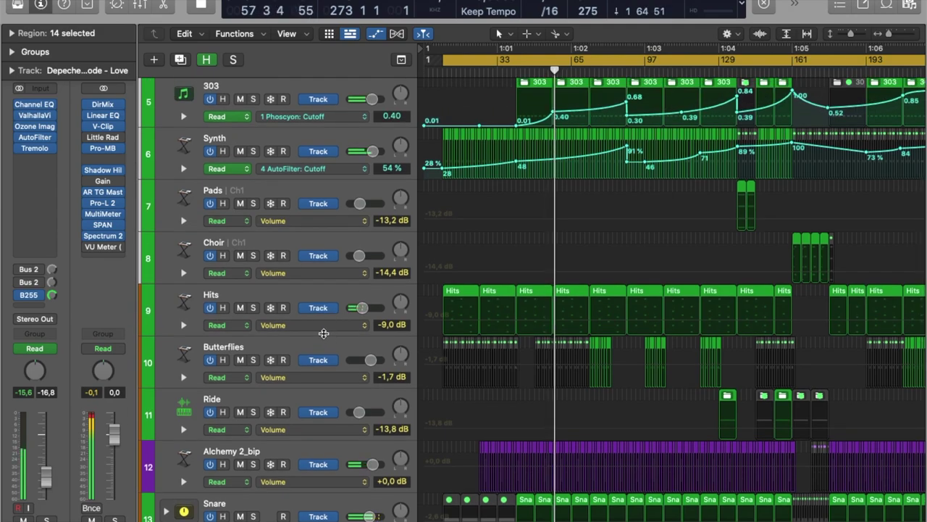
scroll(324, 333, "up", 6)
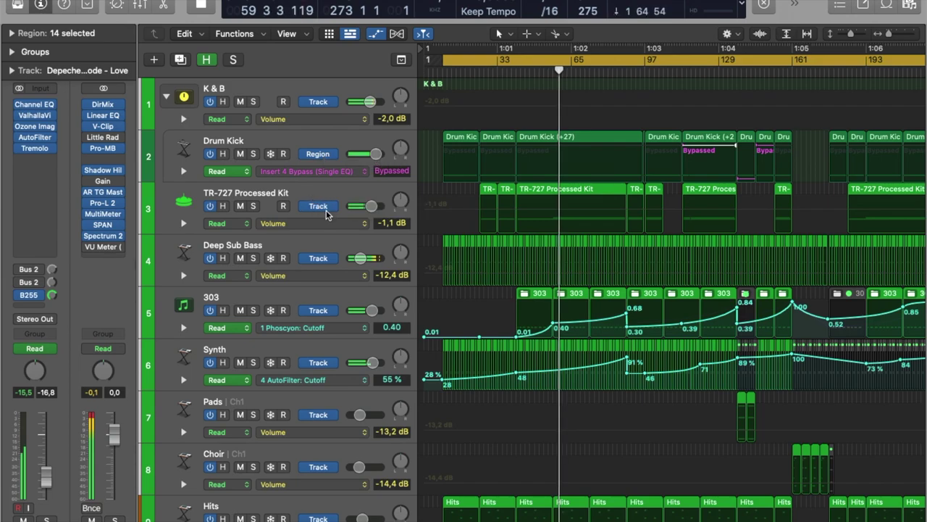
left_click(308, 212)
left_click(253, 208)
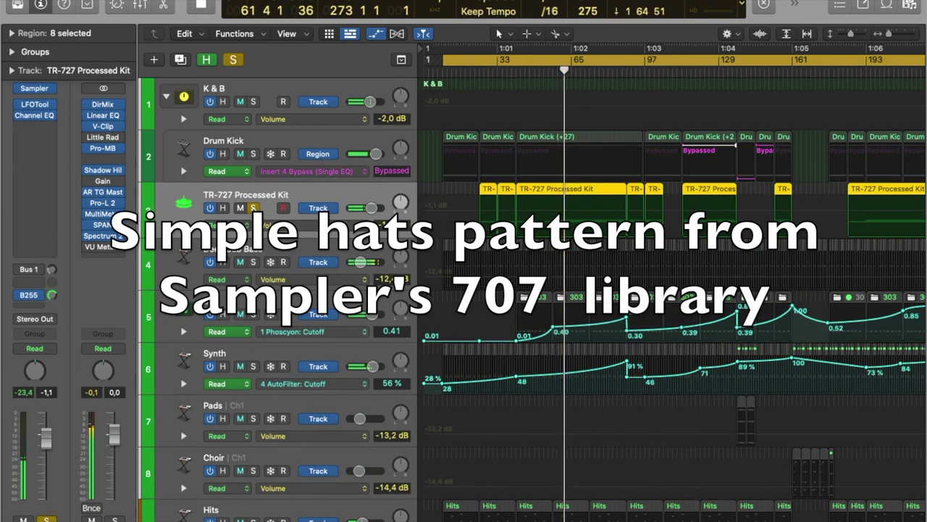
left_click(254, 209)
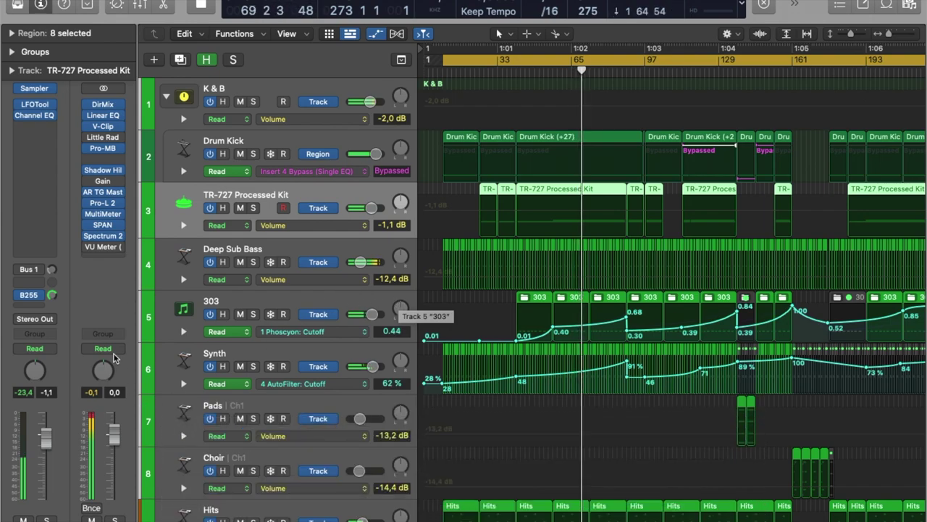
Remove the Deep Sub Bass track from the K&B group and audition it in solo, ending with solo off
left_click(292, 255)
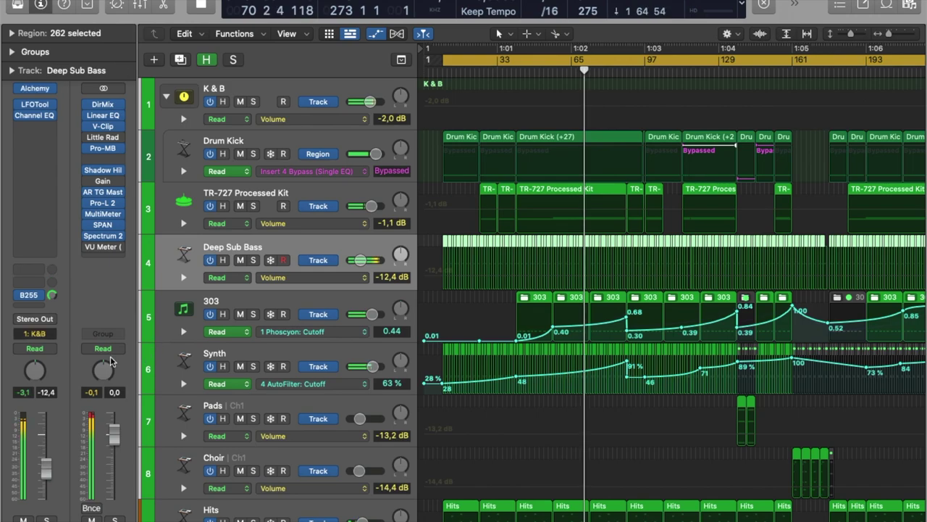
left_click(62, 336)
left_click(39, 312)
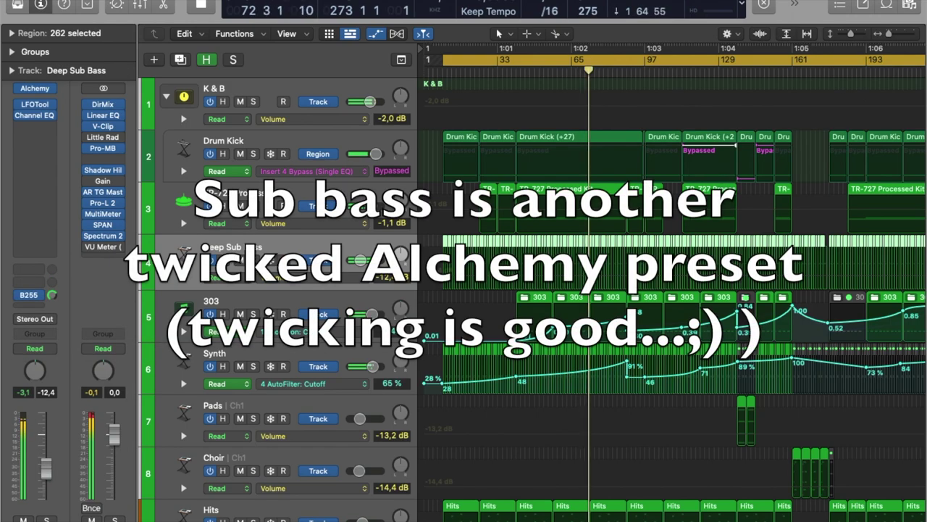
left_click(253, 260)
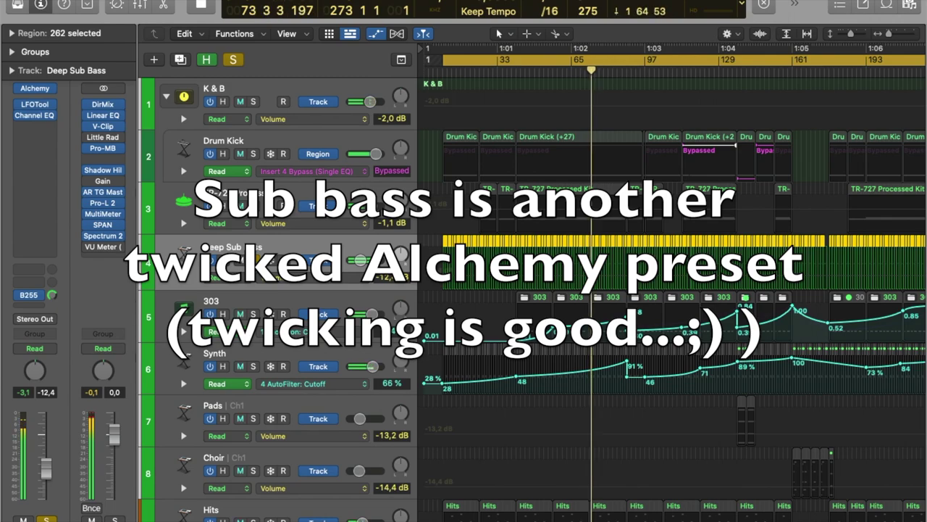
left_click(254, 260)
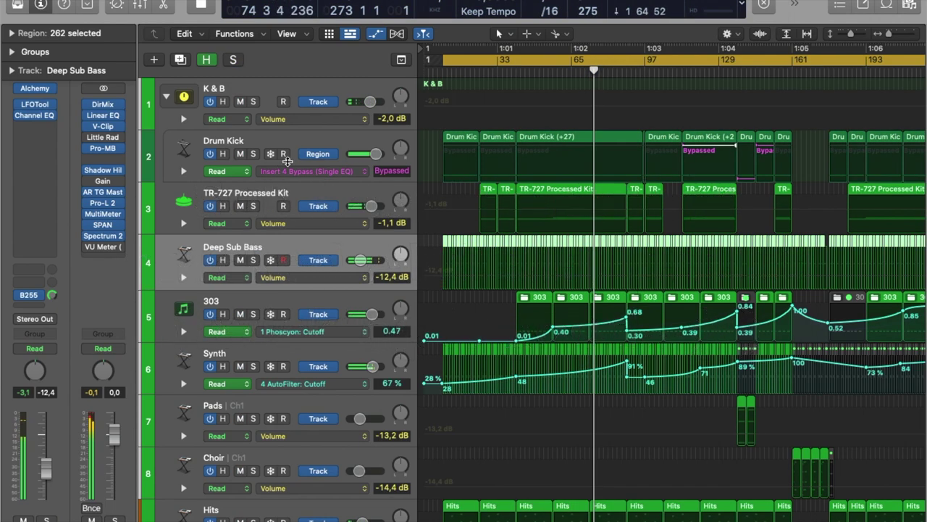
Select the Butterflies track and audition it soloed during playback, returning to the full mix
scroll(345, 387, "down", 6)
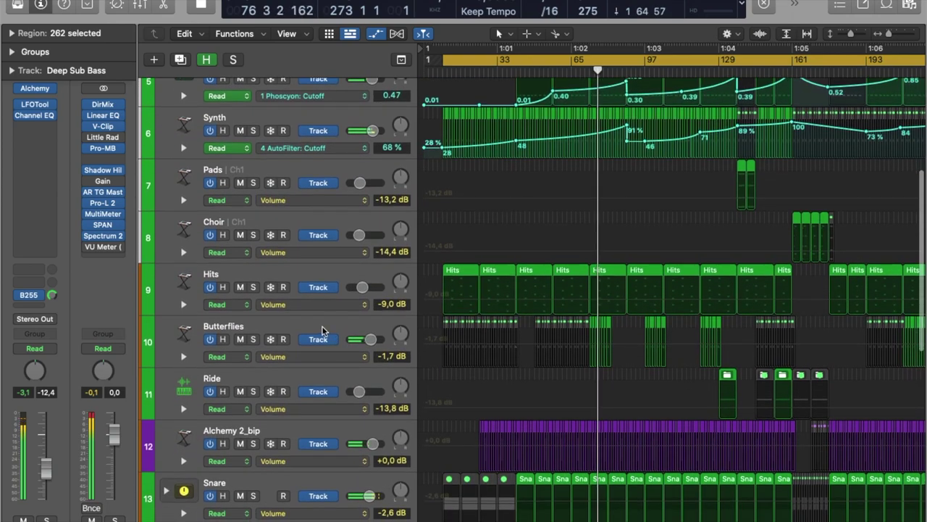
left_click(323, 331)
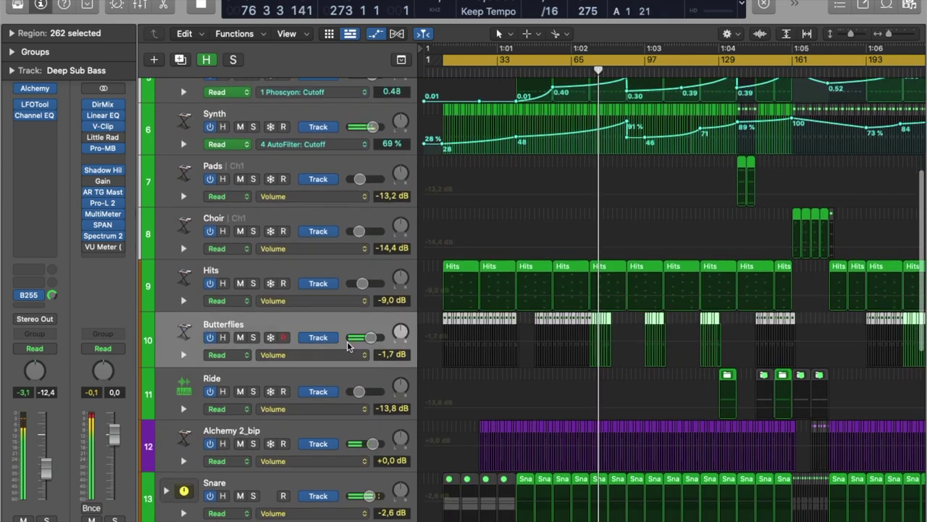
left_click(254, 337)
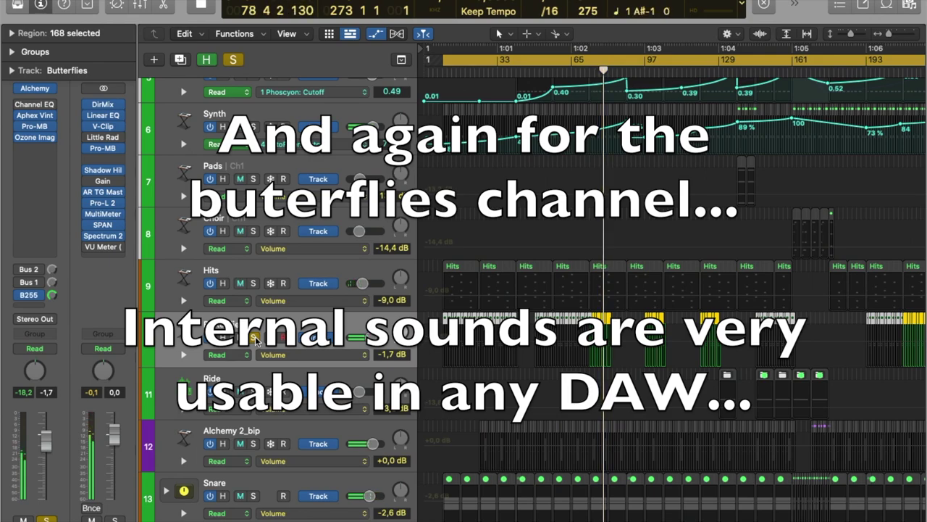
left_click(254, 338)
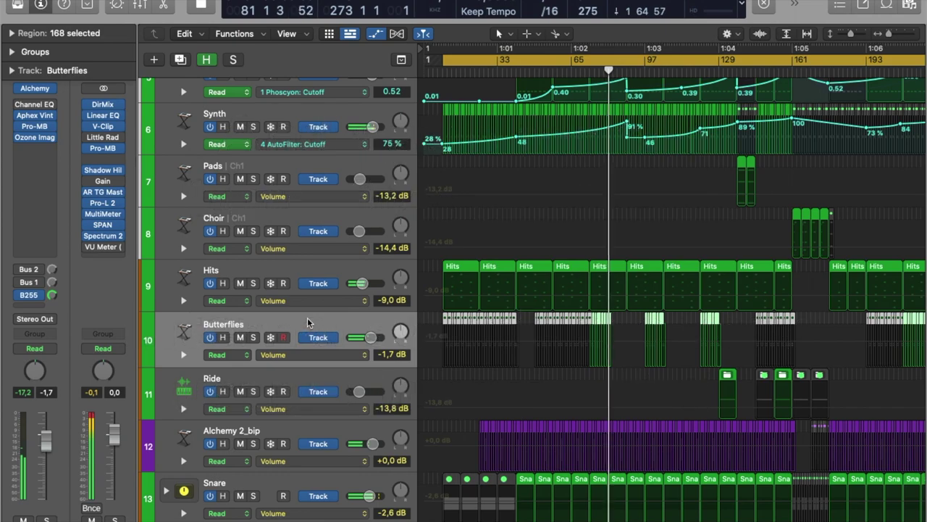
Select the Depeche Mode - texts track and listen to its vocal region within the full mix
scroll(308, 324, "down", 2)
scroll(307, 322, "down", 10)
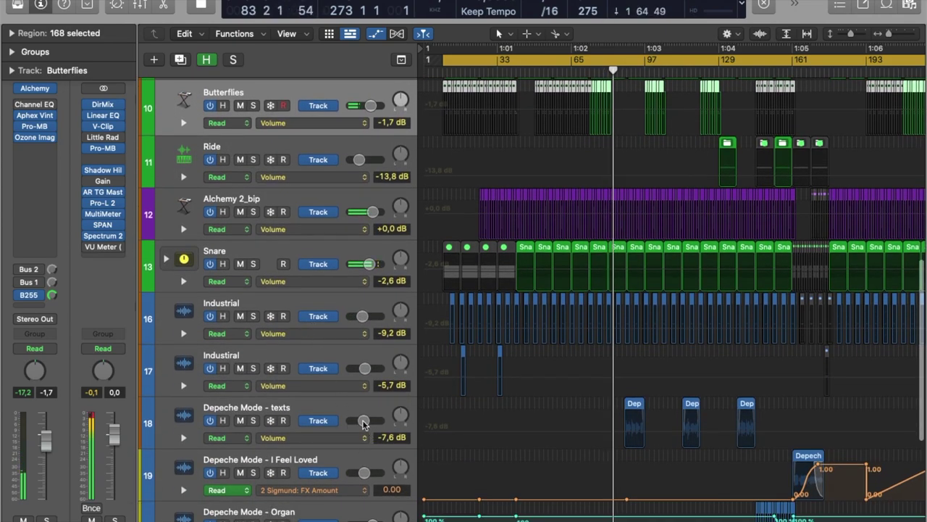
left_click(333, 442)
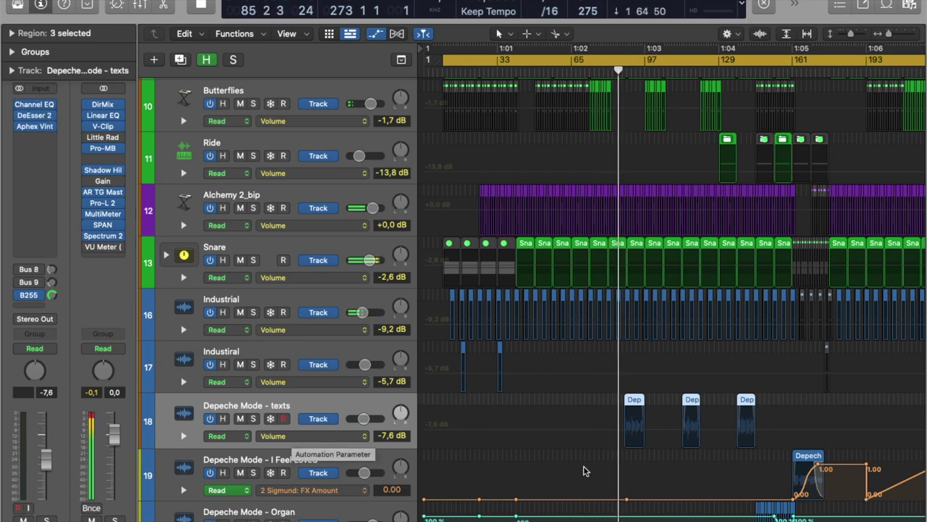
scroll(588, 471, "down", 2)
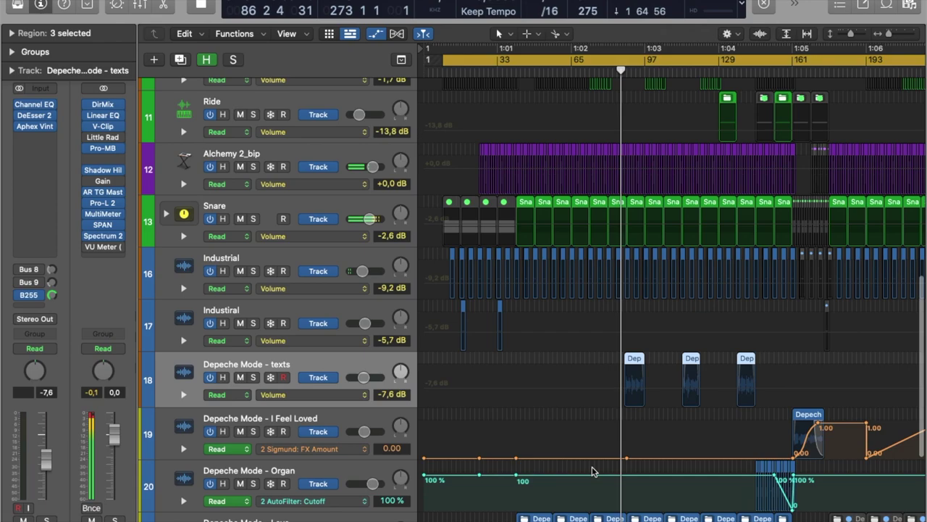
scroll(592, 471, "down", 2)
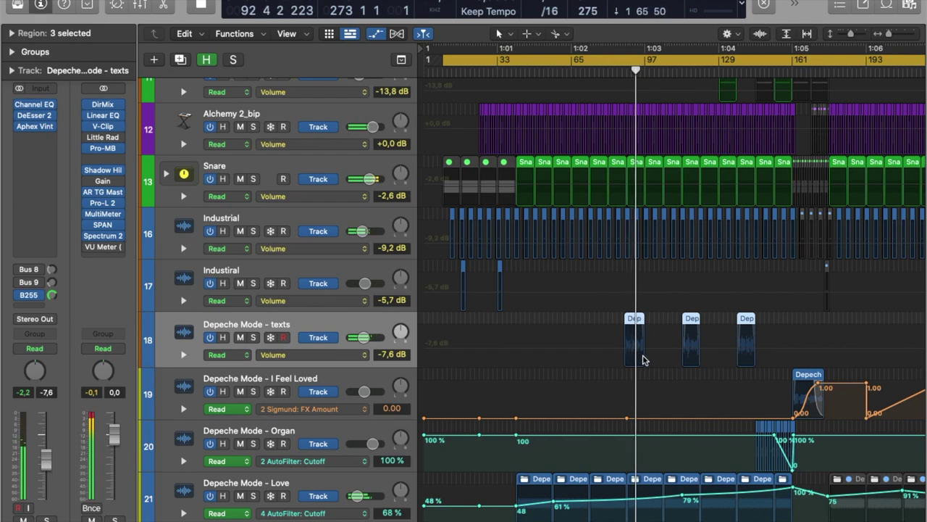
Examine the first Depeche Mode - texts vocal region up close around bar 89, ending on the arrangement overview with the automation lanes shown
key("super+Right")
key("super+Right")
key("super+Right")
key("super+Right")
key("super+Right")
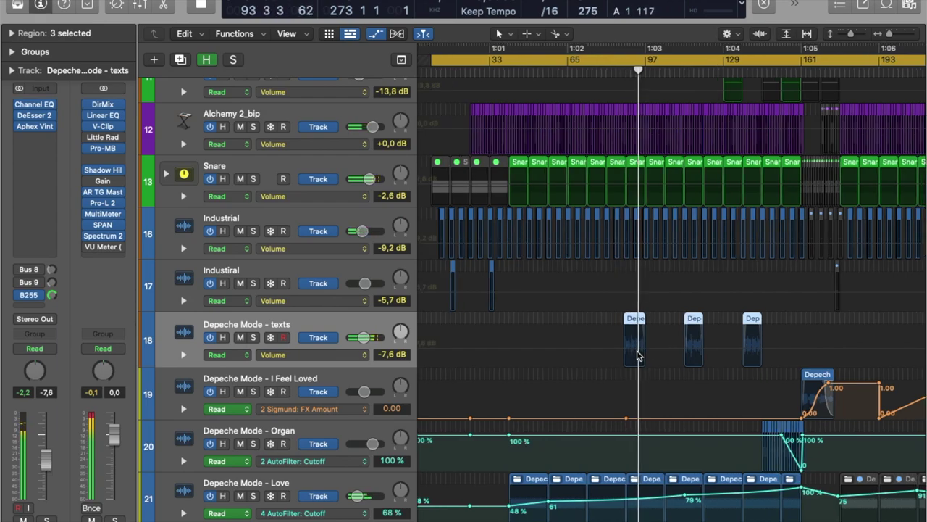
key("super+Right")
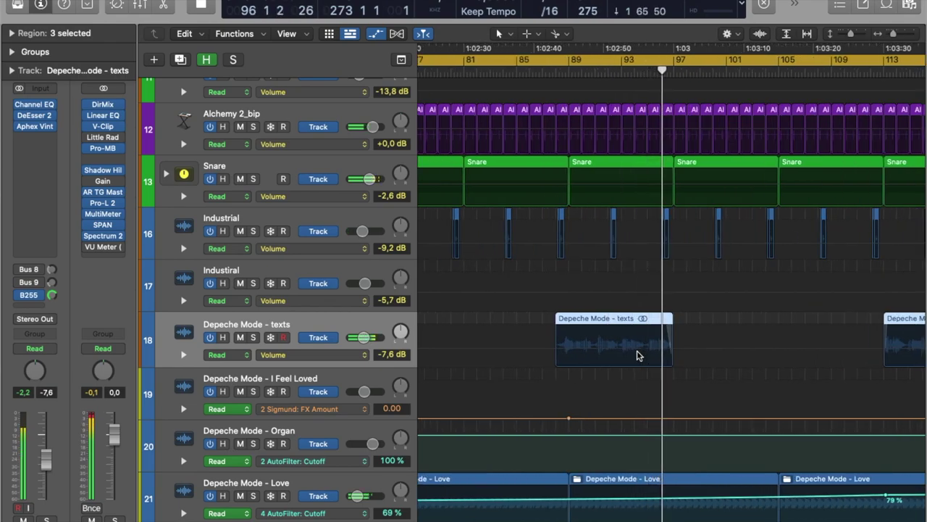
key("super+Left")
key("super+Left")
key("super+Left")
key("super+Left")
key("super+Left")
key("super+Left")
key("super+Left")
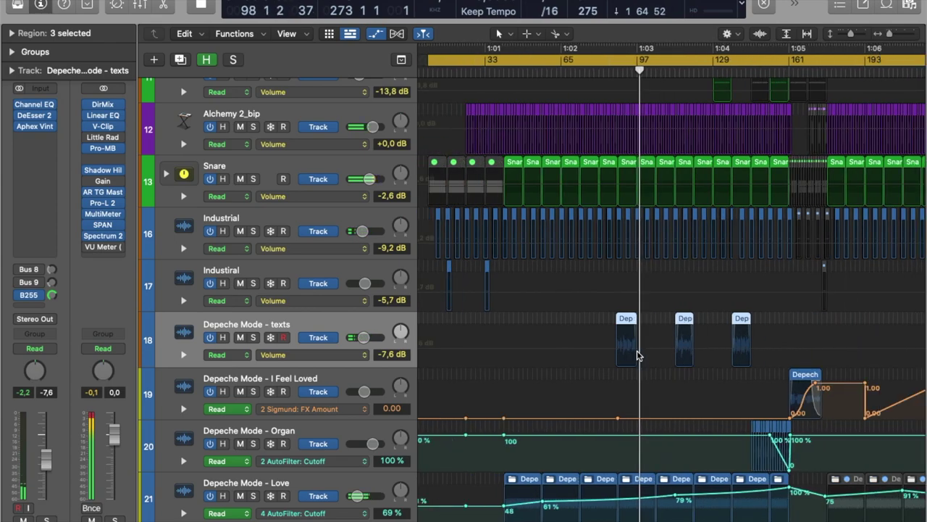
key("super+Left")
key("super+Left")
key("super+Up")
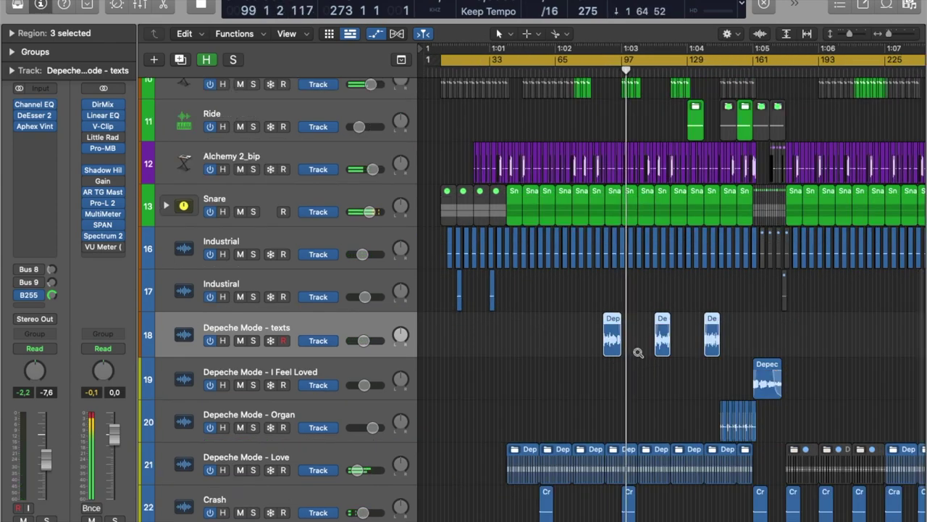
key("super+Down")
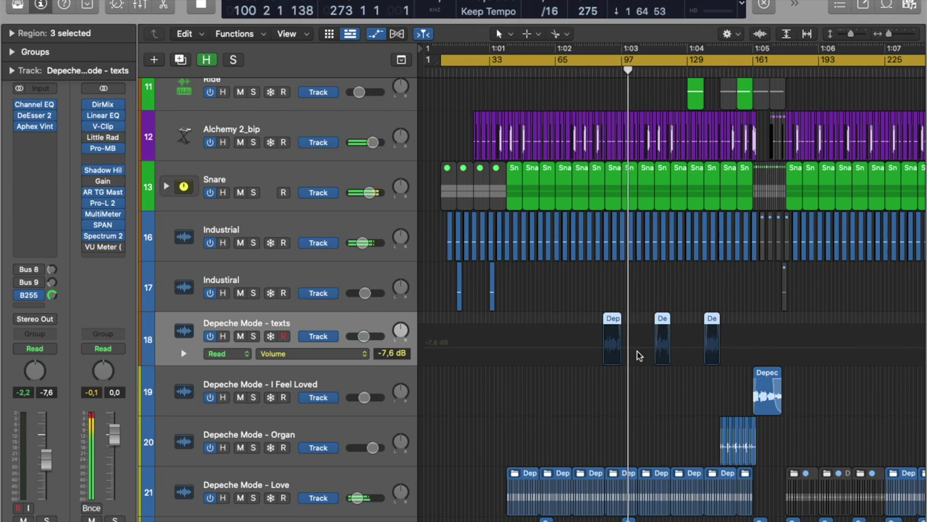
key("a")
Select the Synth track and audition it in solo during playback, ending with solo off
scroll(637, 355, "up", 15)
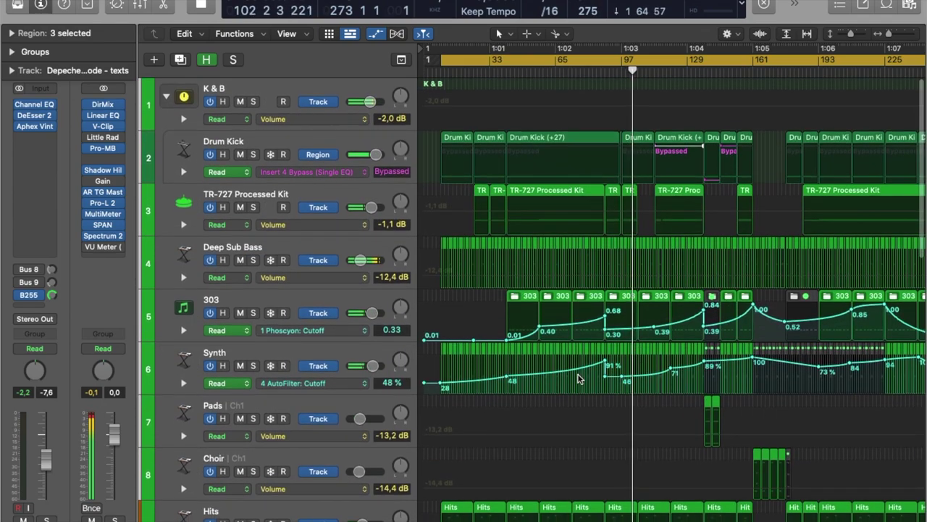
left_click(347, 355)
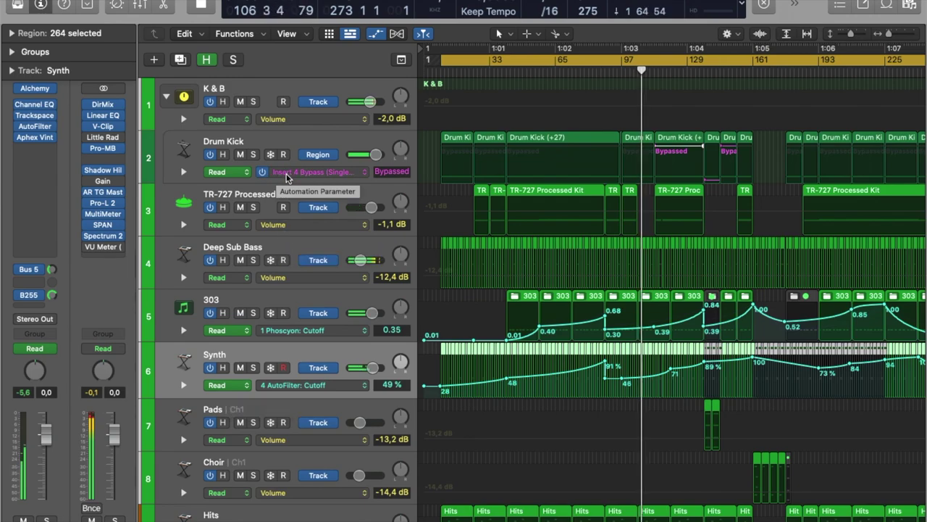
left_click(253, 368)
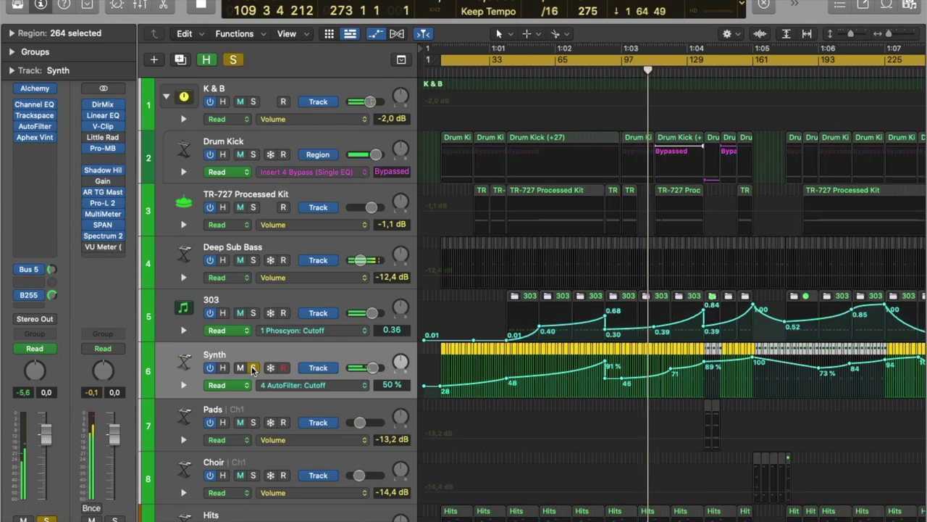
left_click(253, 368)
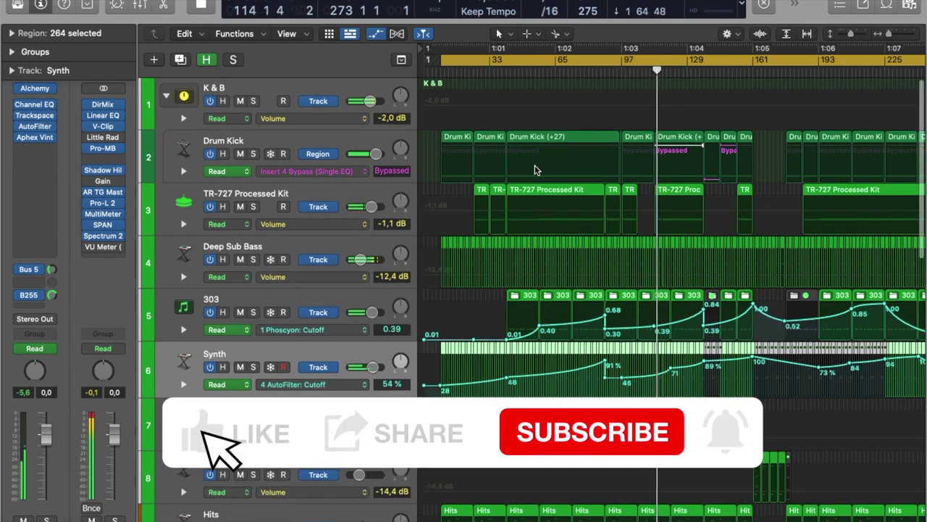
Hide the inspector to widen the tracks area while the full mix keeps playing
scroll(377, 213, "down", 3)
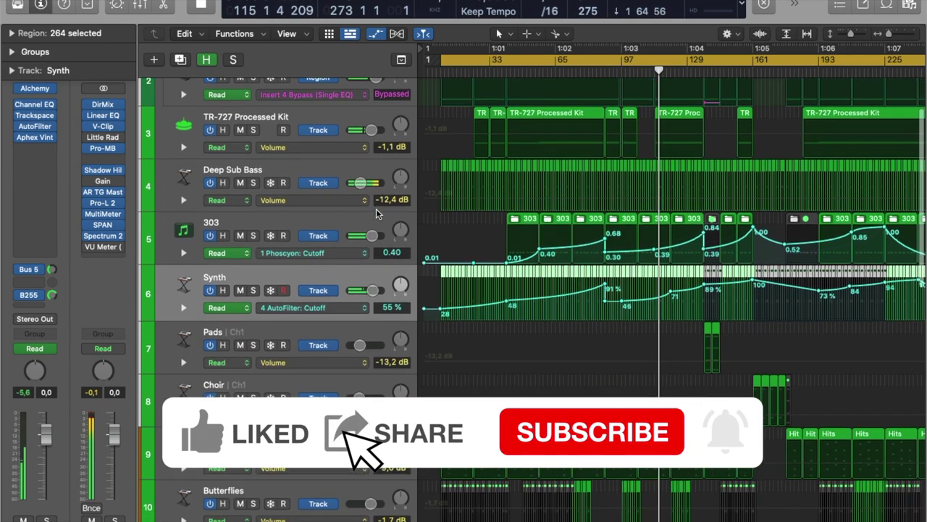
scroll(377, 213, "down", 6)
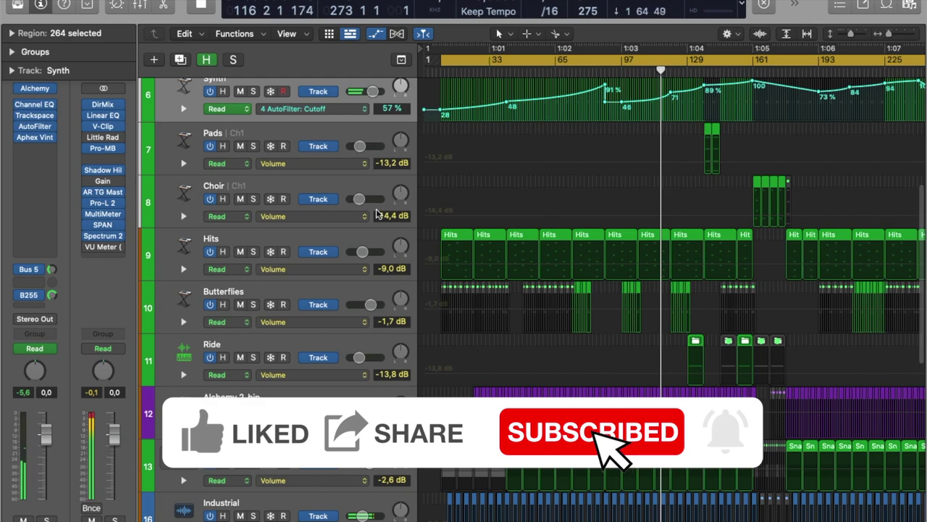
scroll(376, 214, "up", 6)
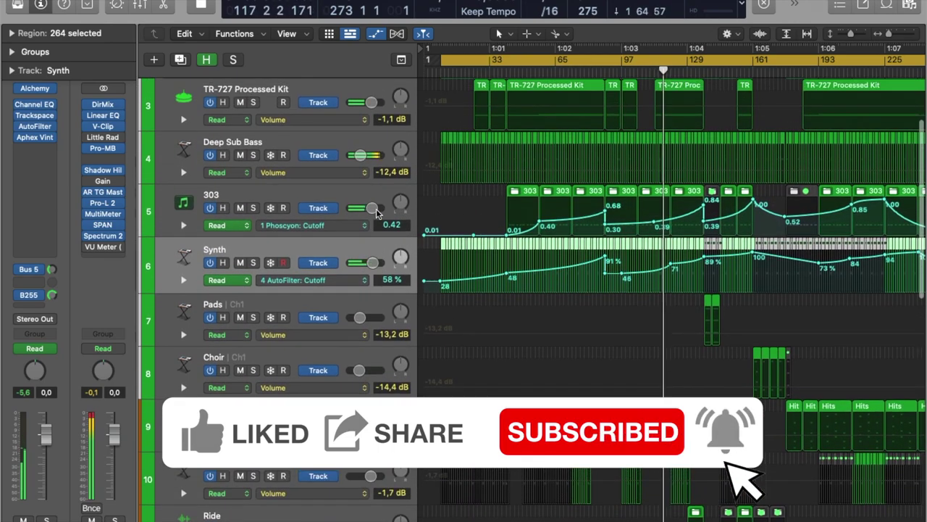
scroll(375, 208, "up", 3)
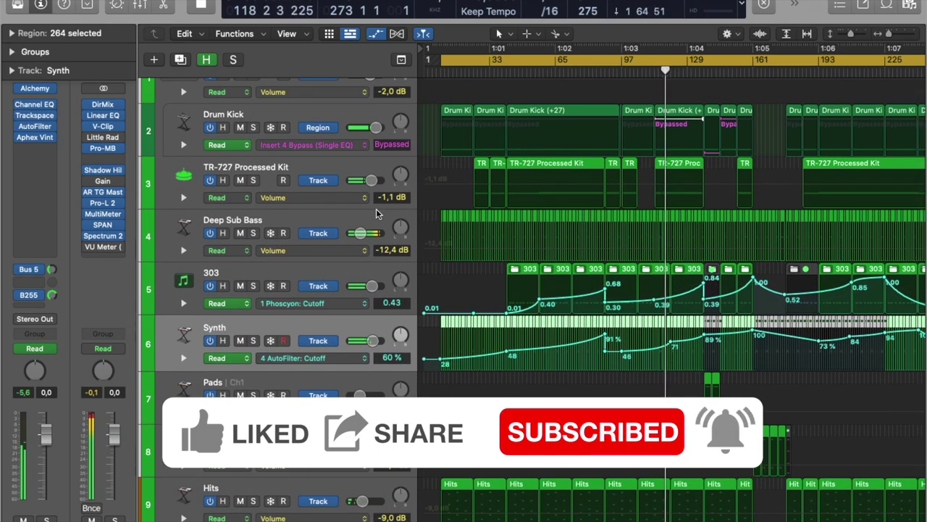
scroll(376, 209, "up", 1)
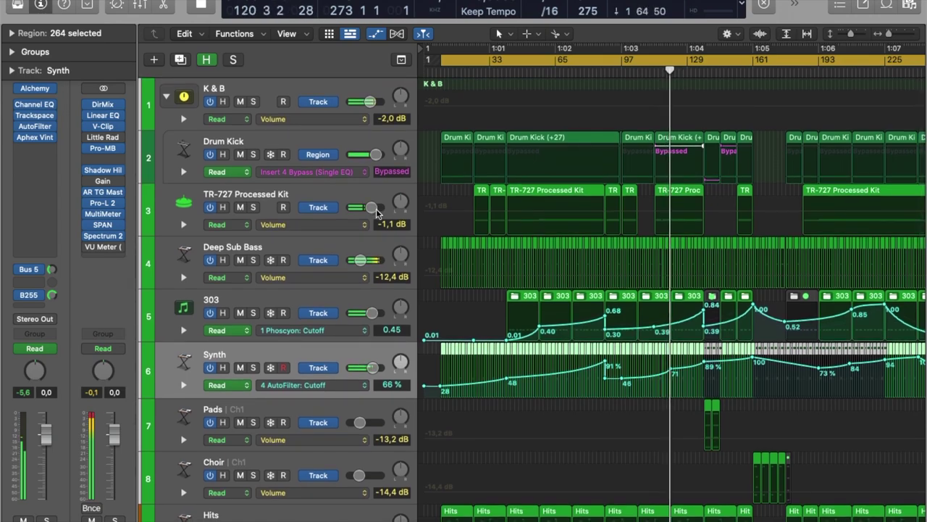
scroll(376, 209, "down", 10)
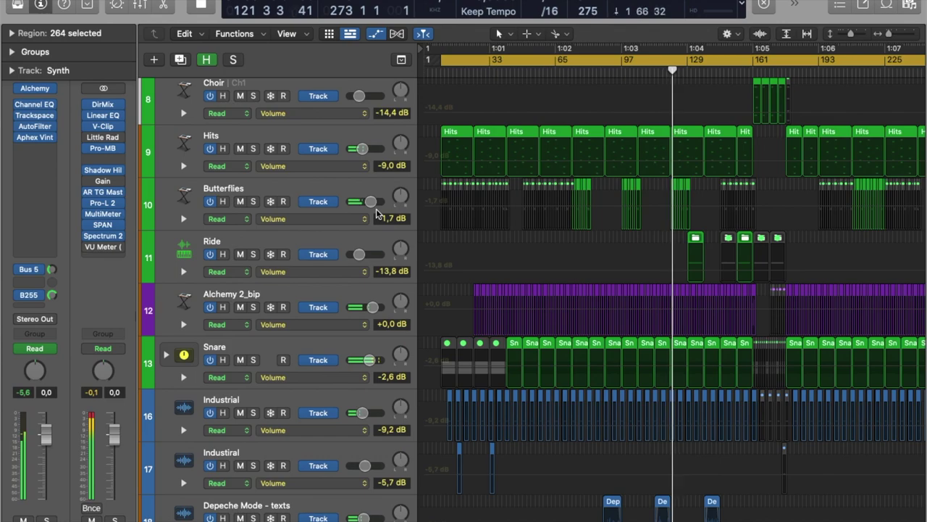
scroll(376, 212, "down", 1)
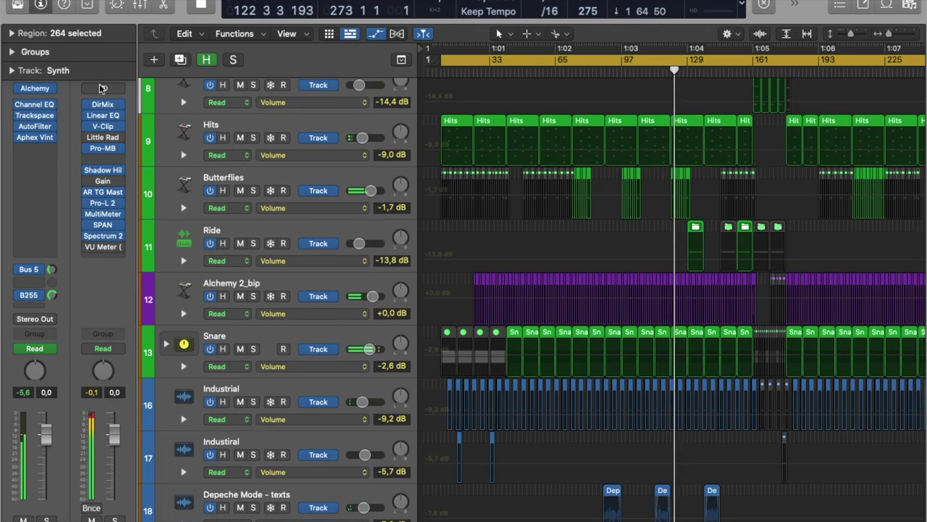
left_click(40, 6)
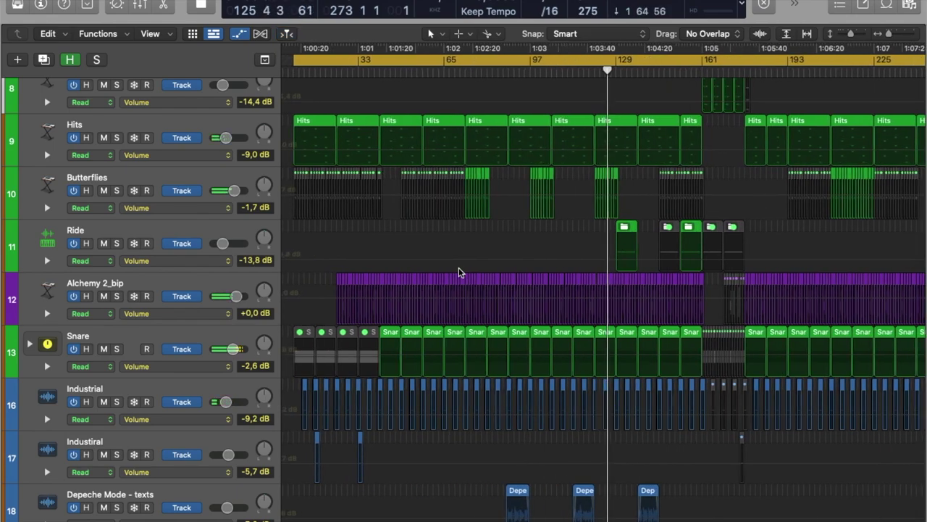
Audition the Ride track in solo around bar 132, bringing the other tracks back in
scroll(458, 272, "down", 5)
scroll(459, 272, "down", 3)
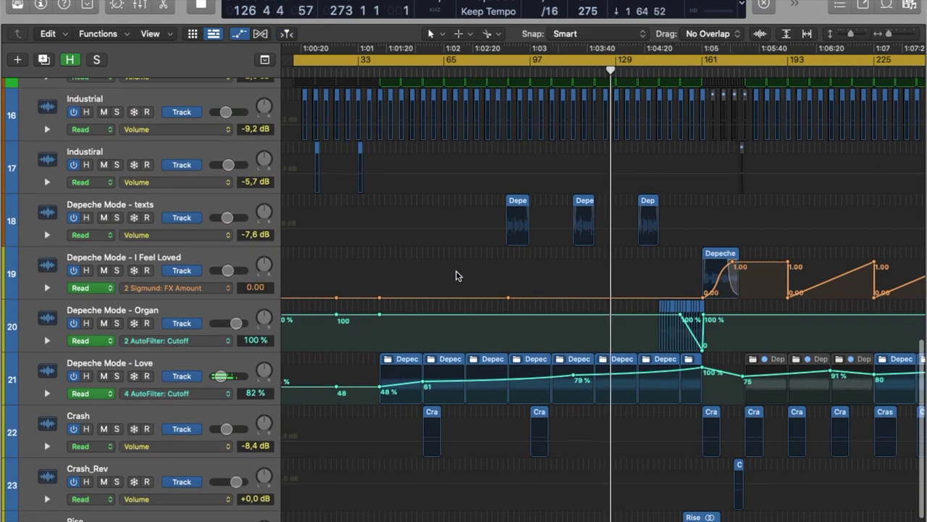
scroll(457, 277, "down", 1)
scroll(456, 277, "up", 1)
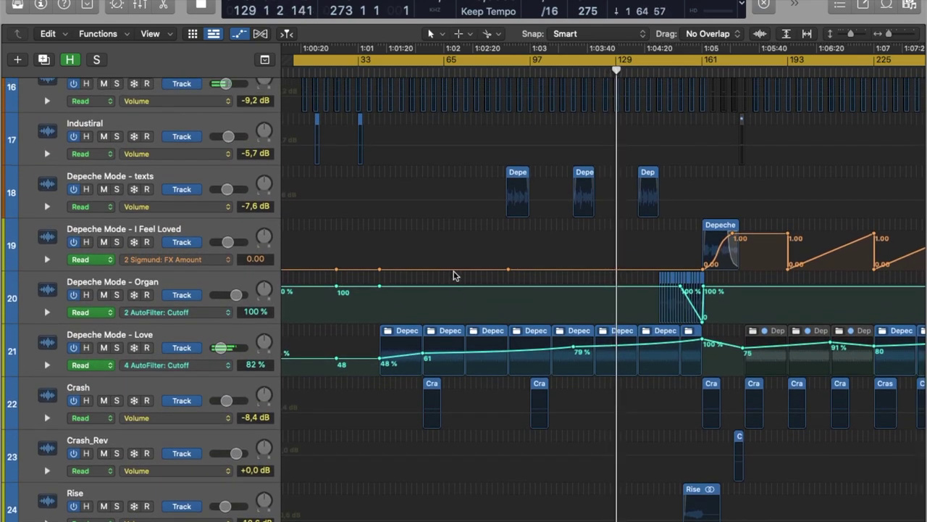
scroll(454, 275, "up", 5)
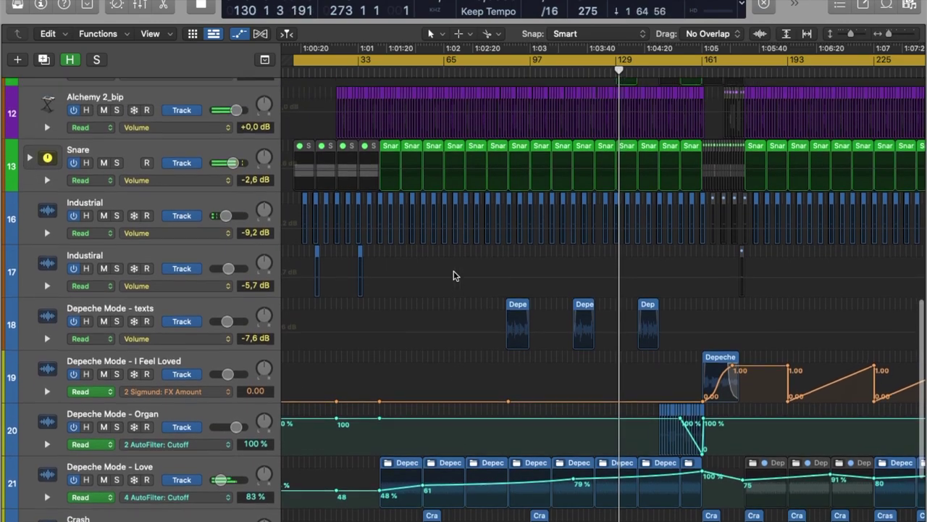
scroll(454, 275, "up", 1)
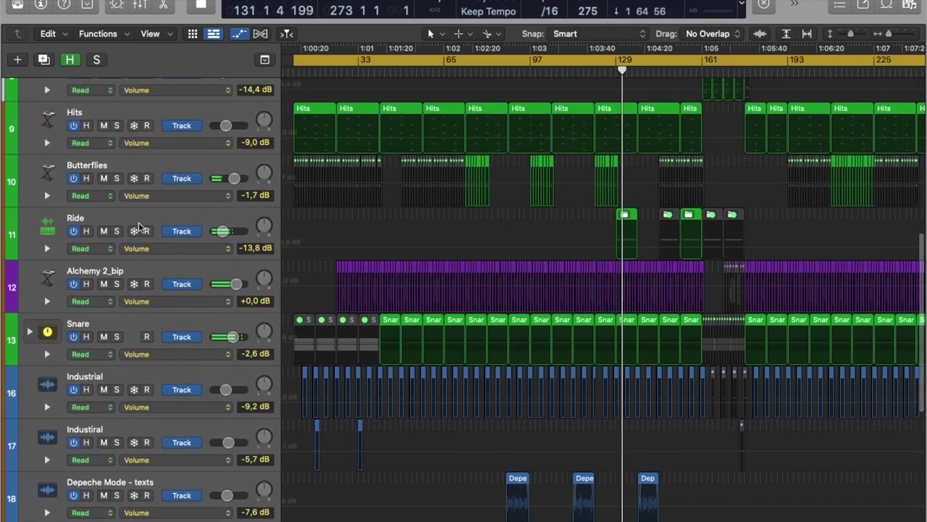
left_click(116, 231)
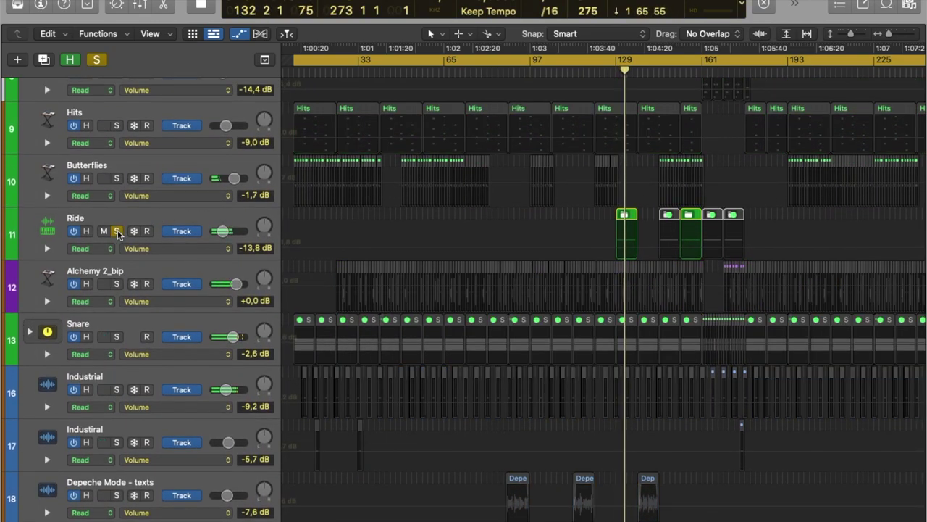
left_click(116, 232)
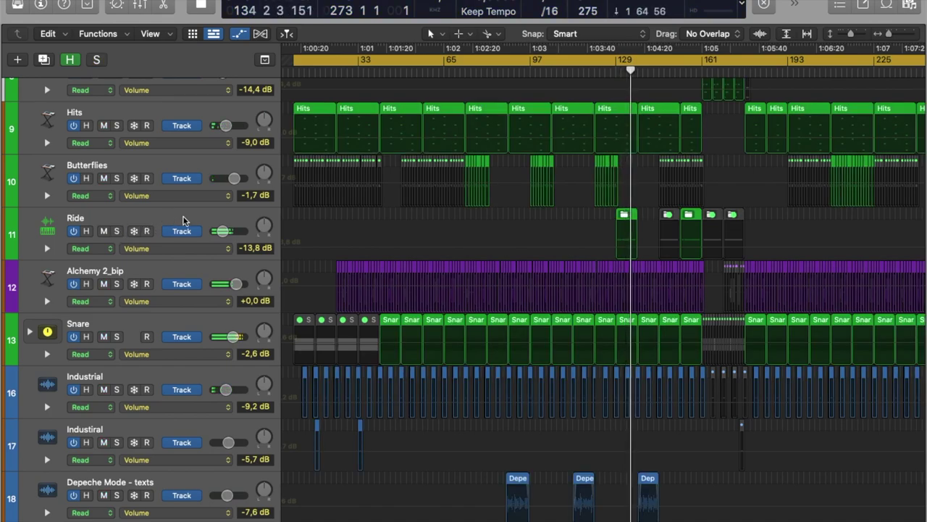
Select the Drum Kick track and inspect its EQ bypass region automation, expanding and collapsing the track's automation lanes
scroll(183, 220, "up", 5)
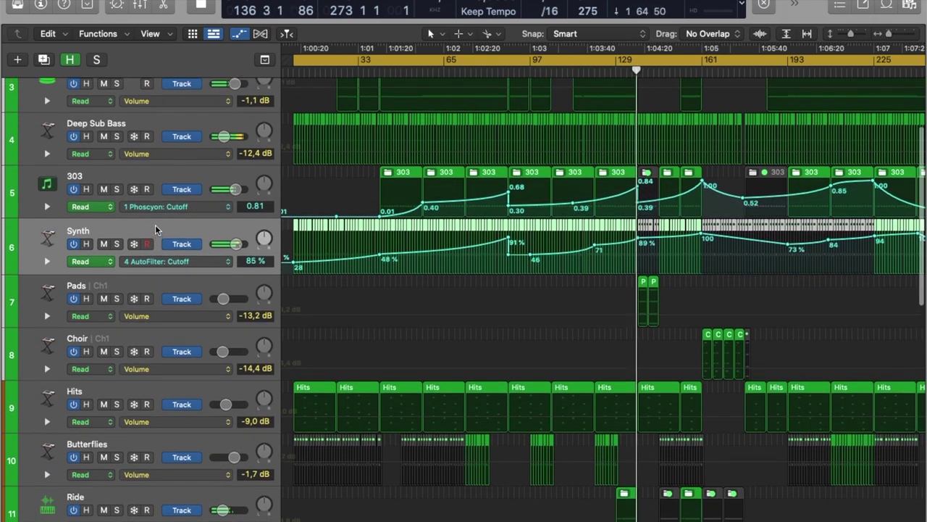
scroll(156, 227, "down", 3)
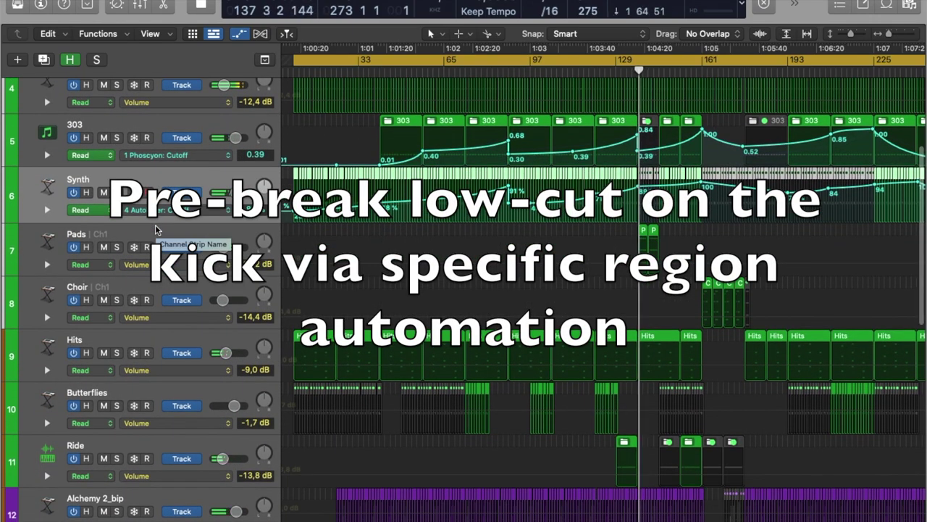
scroll(155, 225, "up", 2)
scroll(155, 225, "up", 6)
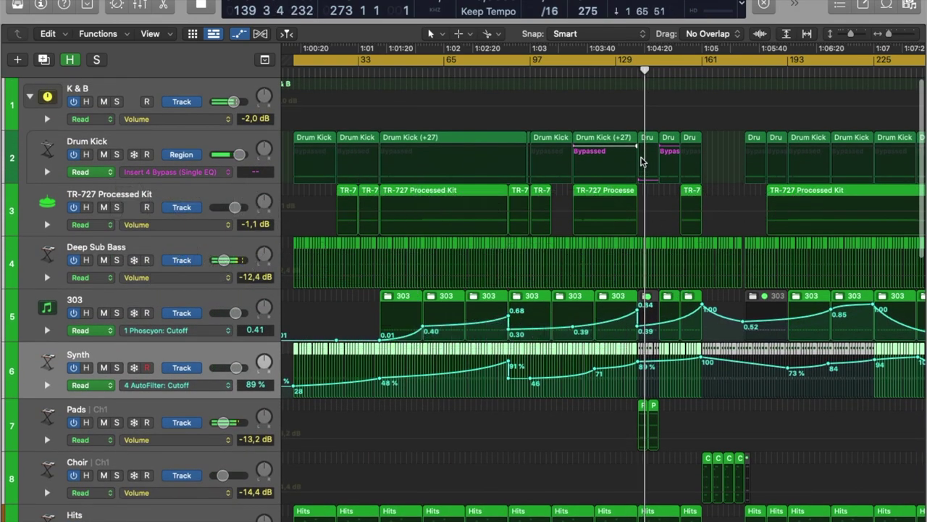
left_click(224, 141)
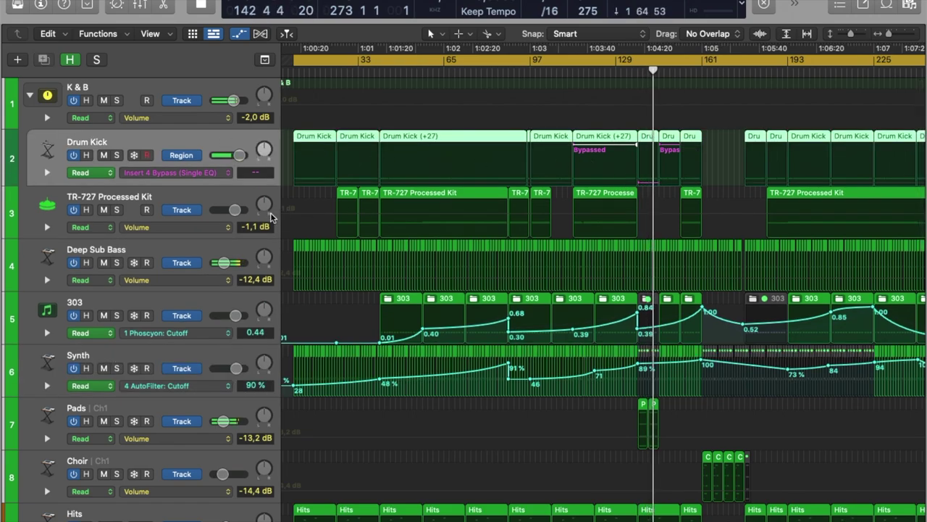
left_click(47, 172)
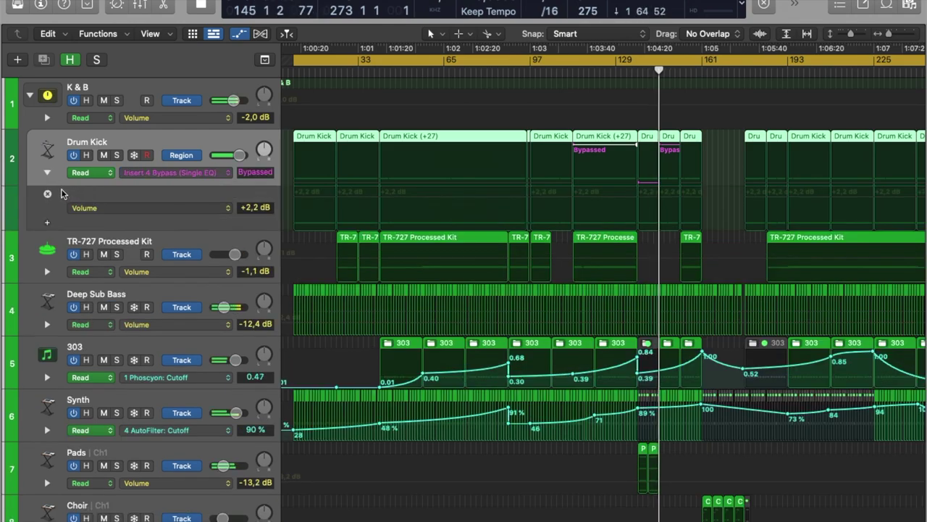
left_click(47, 172)
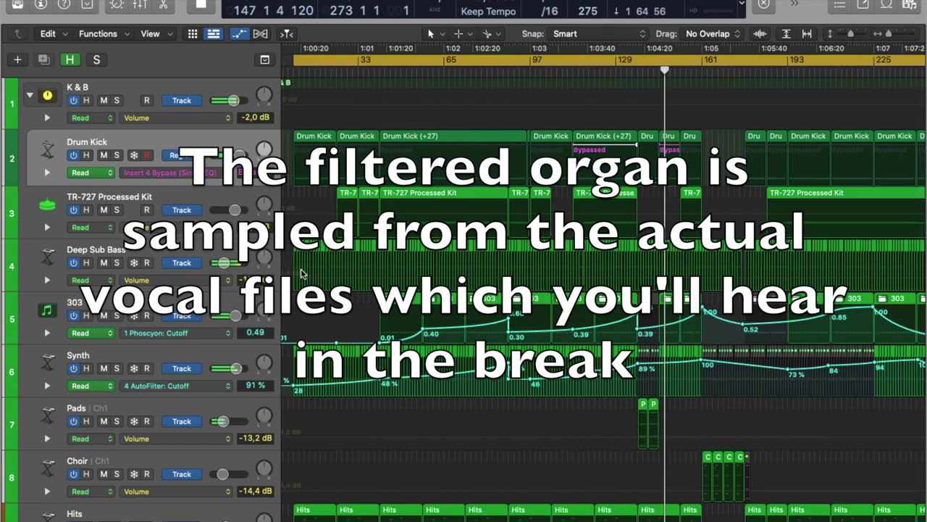
Review the lower tracks during playback, examining the Depeche Mode - Organ regions and their AutoFilter cutoff automation leading into the break
scroll(302, 273, "down", 5)
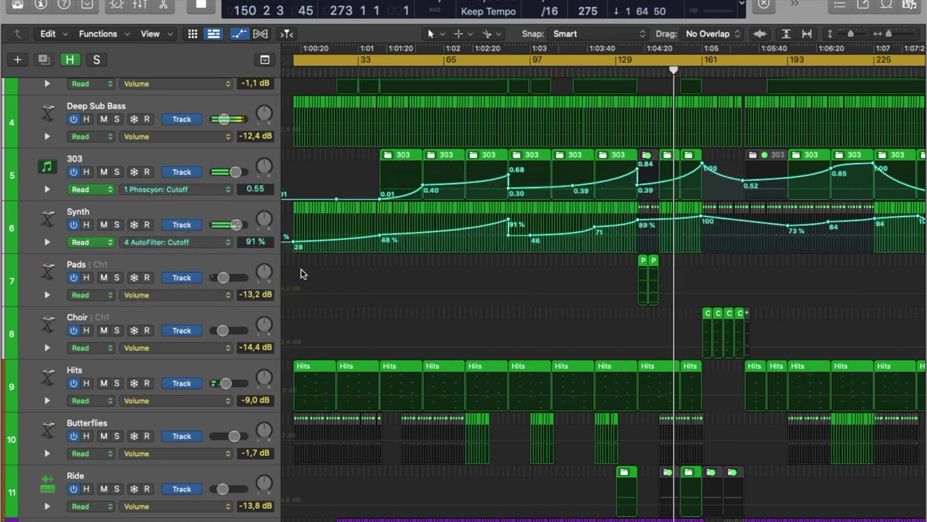
scroll(342, 288, "down", 3)
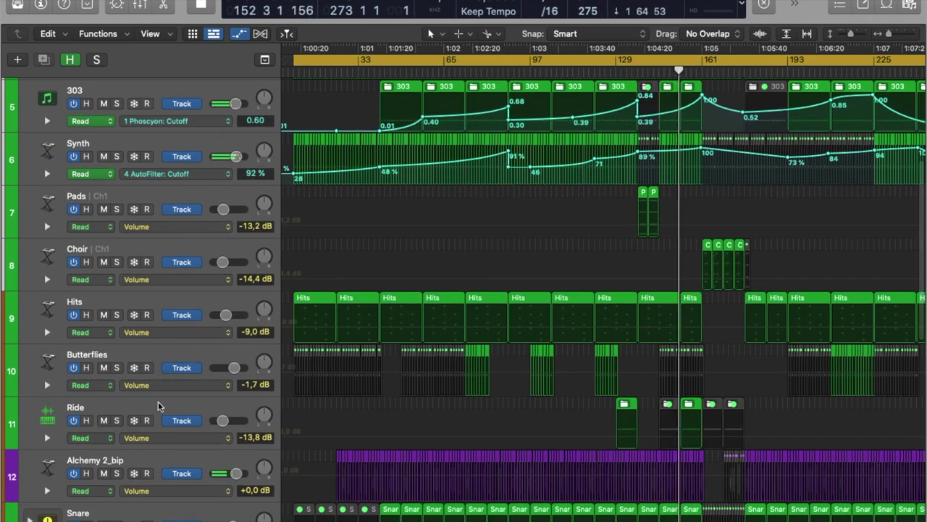
scroll(316, 366, "down", 4)
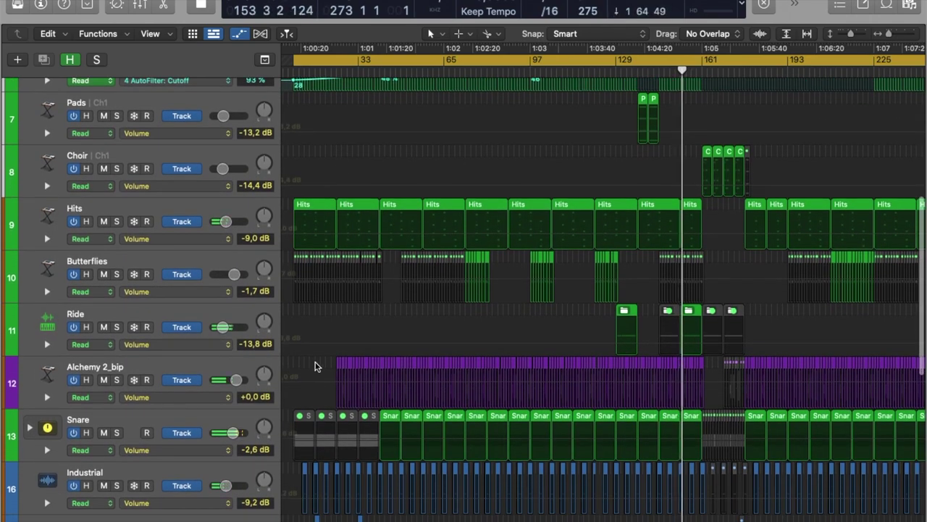
scroll(316, 366, "down", 8)
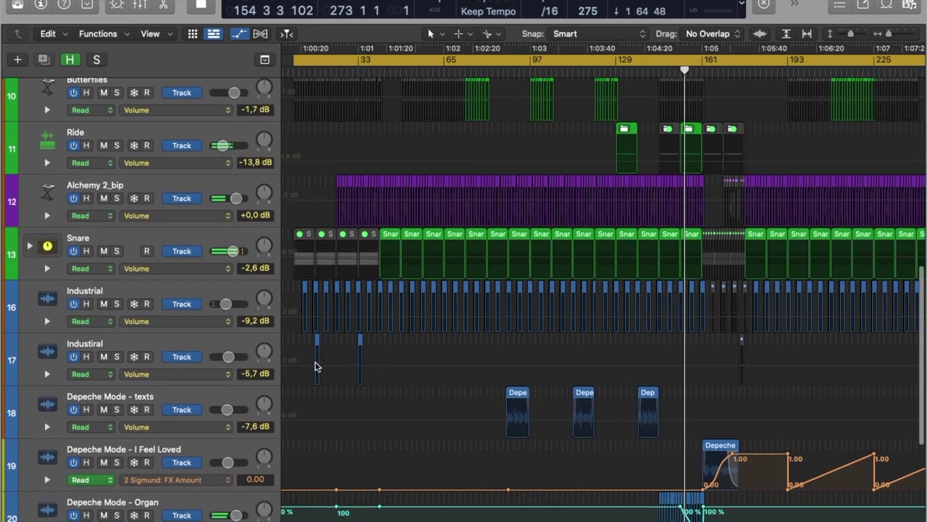
scroll(315, 366, "down", 3)
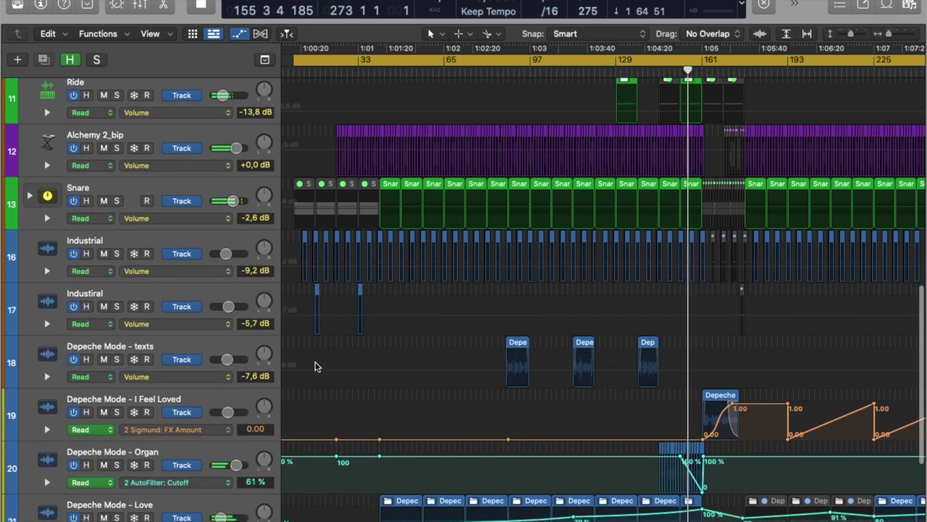
scroll(315, 366, "down", 3)
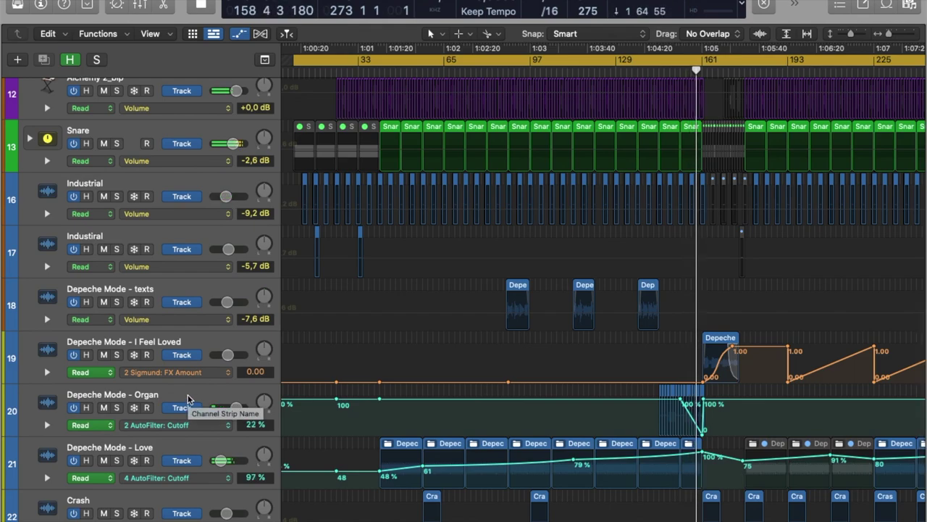
scroll(187, 400, "down", 4)
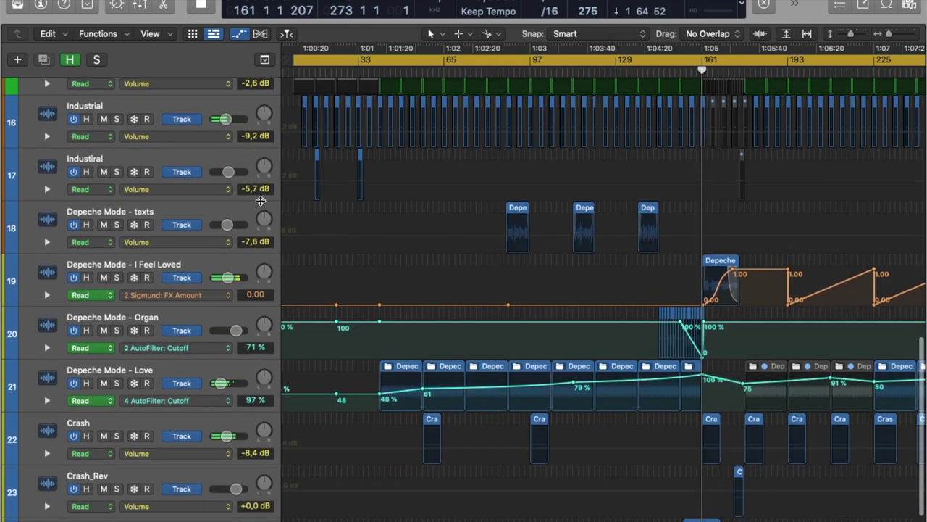
Hide the track automation and zoom out until all tracks down to Rise and the entire arrangement fit in view
key("a")
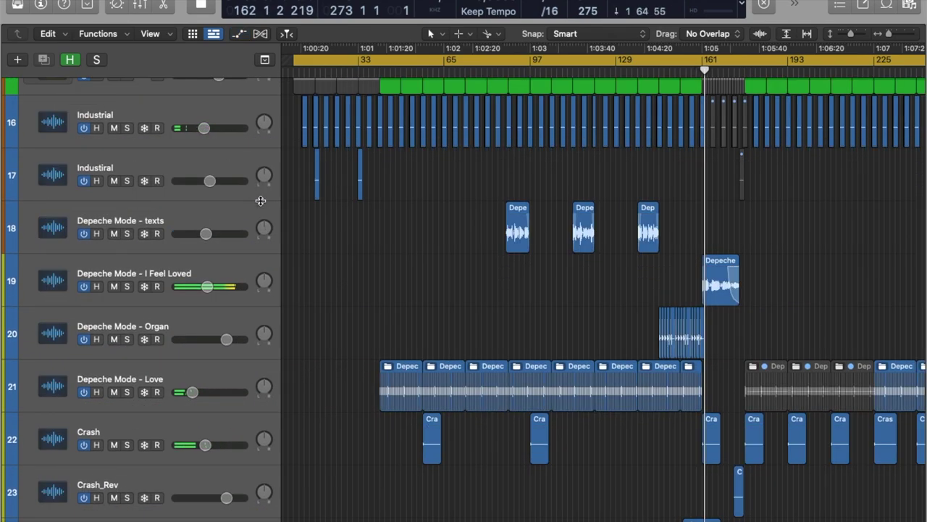
scroll(551, 234, "down", 4)
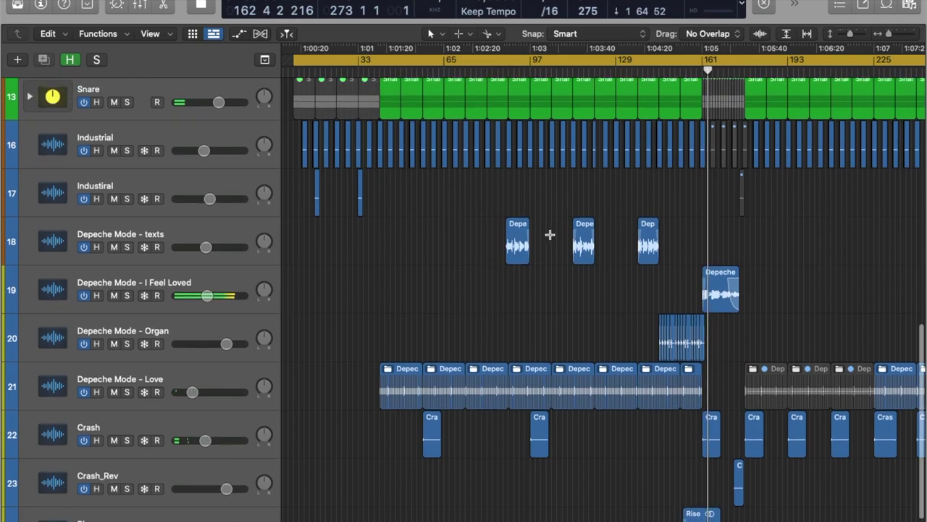
scroll(551, 234, "down", 5)
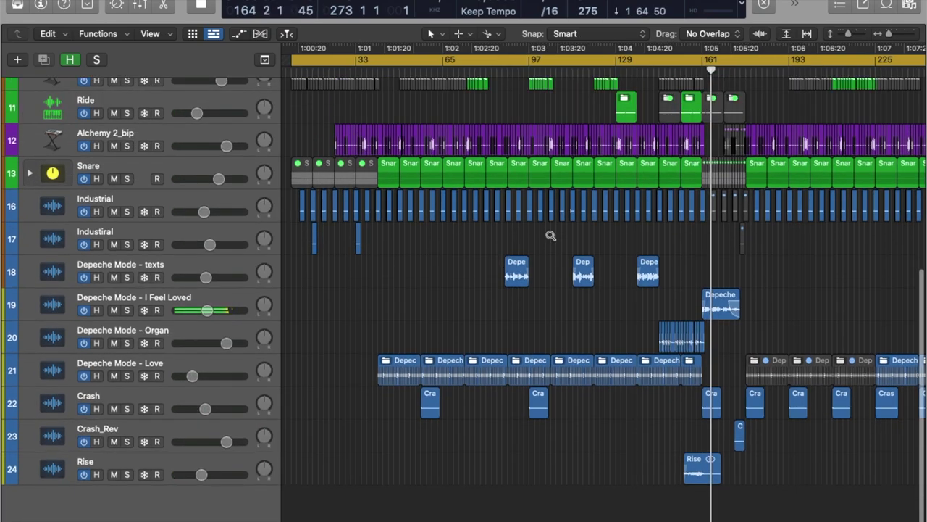
scroll(551, 239, "up", 8)
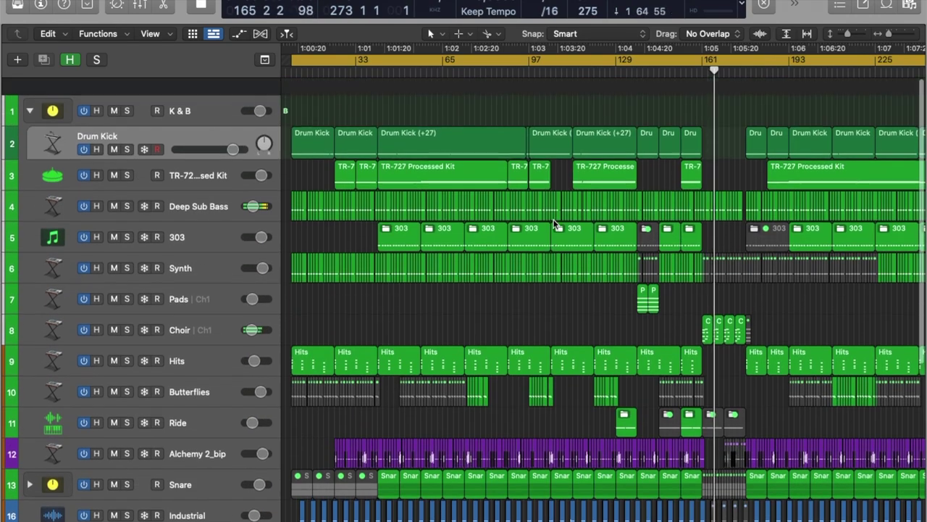
scroll(553, 223, "down", 4)
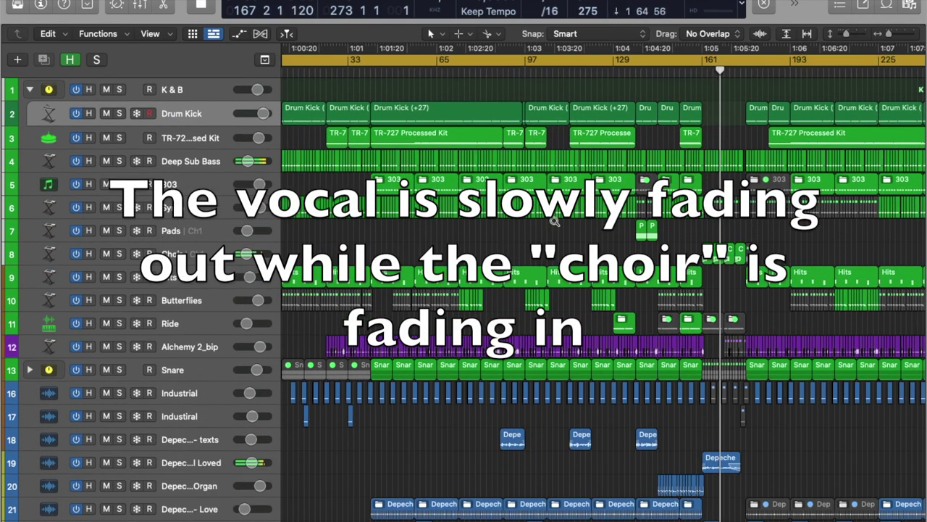
scroll(554, 221, "down", 2)
scroll(554, 224, "down", 2)
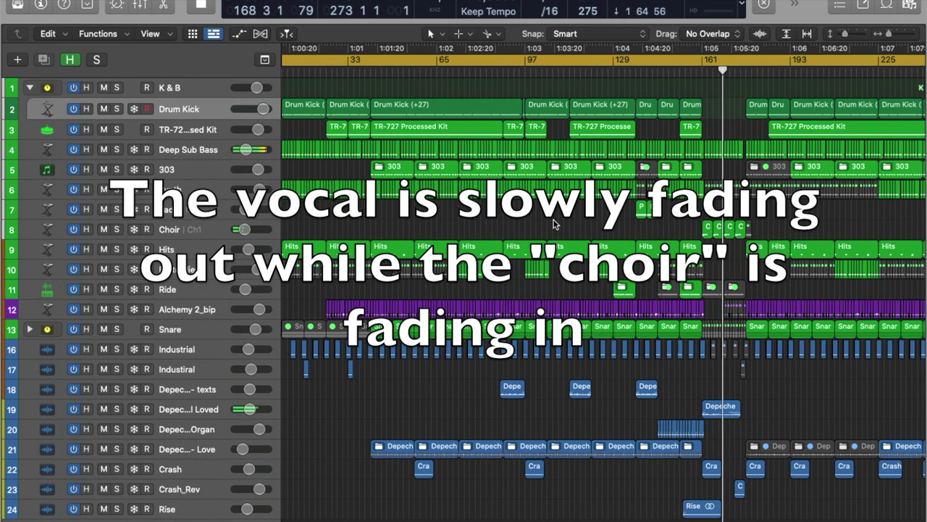
scroll(554, 223, "down", 2)
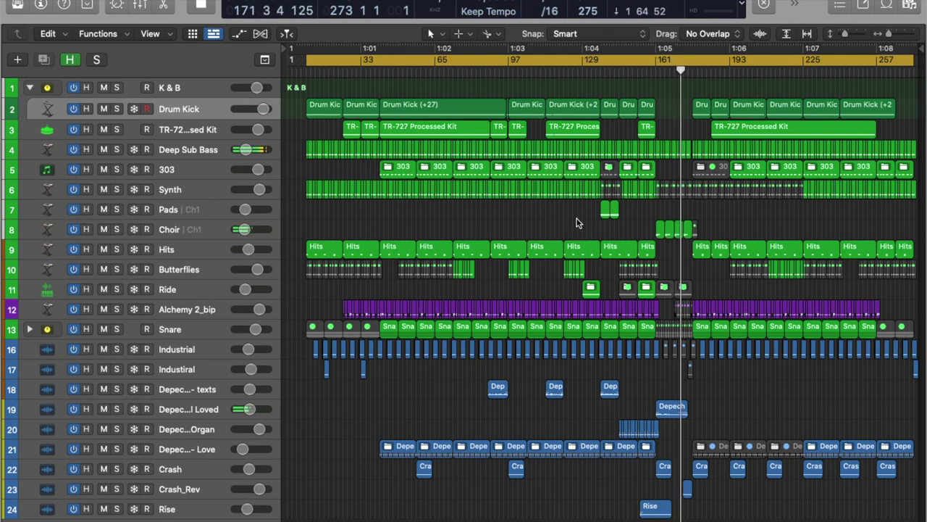
scroll(577, 223, "up", 1)
scroll(577, 223, "down", 1)
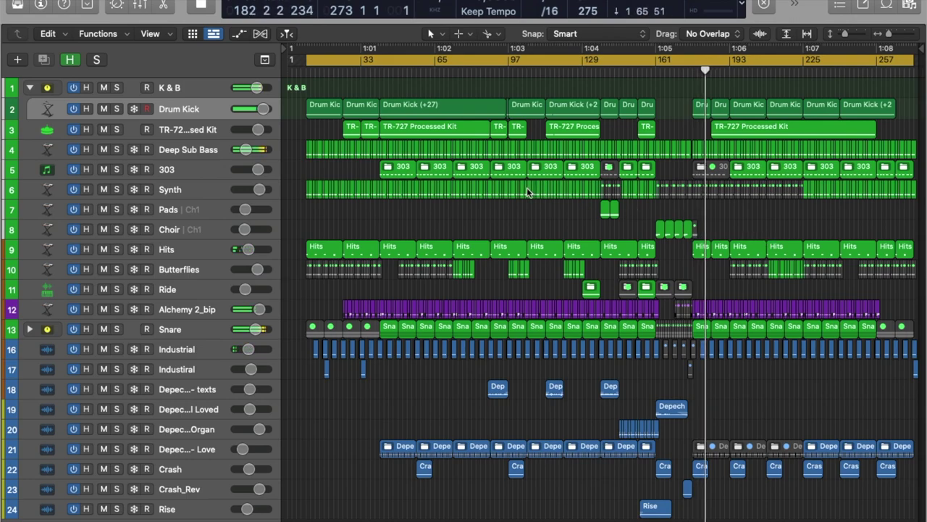
Select the Industrial audio track 16 and audition it in solo during playback, ending with solo off
left_click(71, 358)
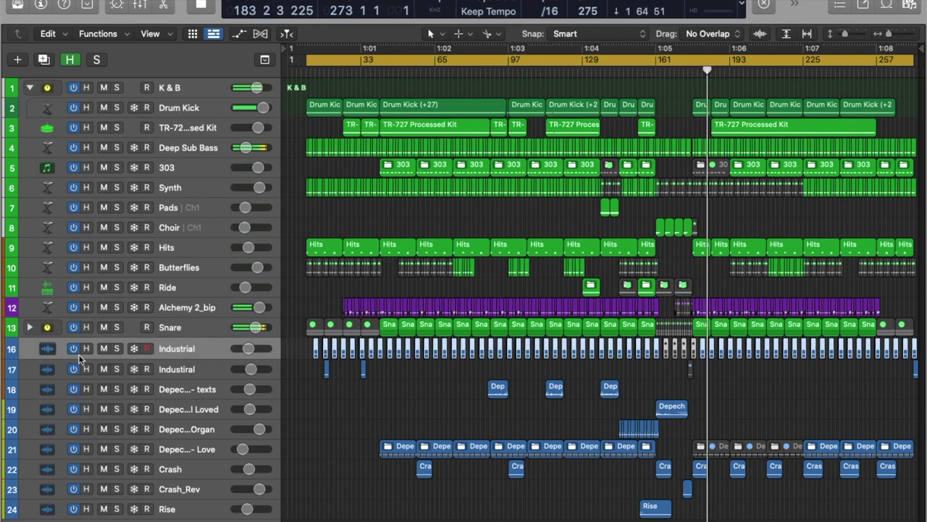
left_click(116, 348)
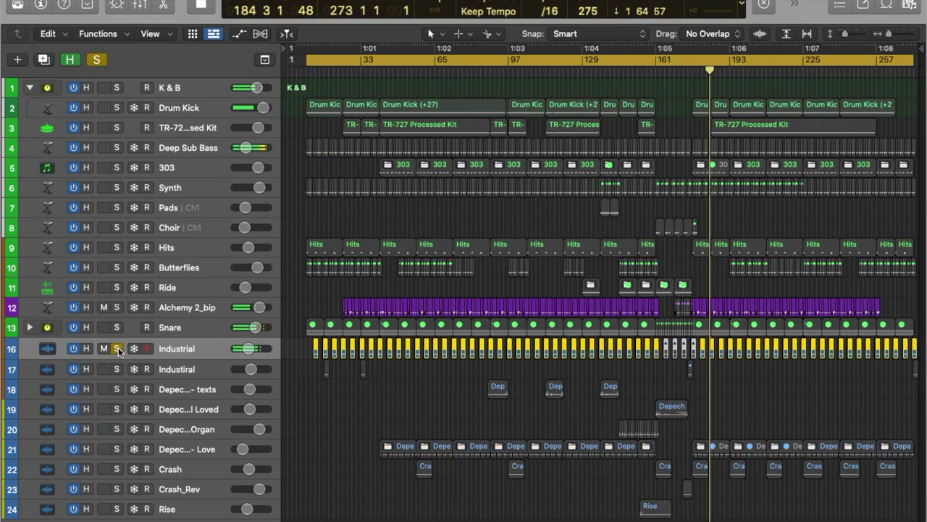
left_click(117, 350)
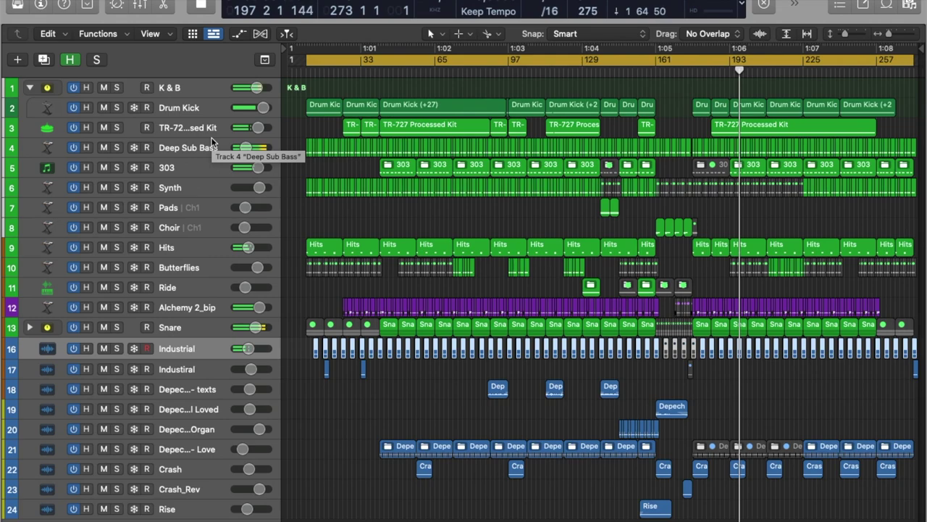
Select the 303 track and audition it in solo around bar 199, ending with the full mix playing
left_click(135, 171)
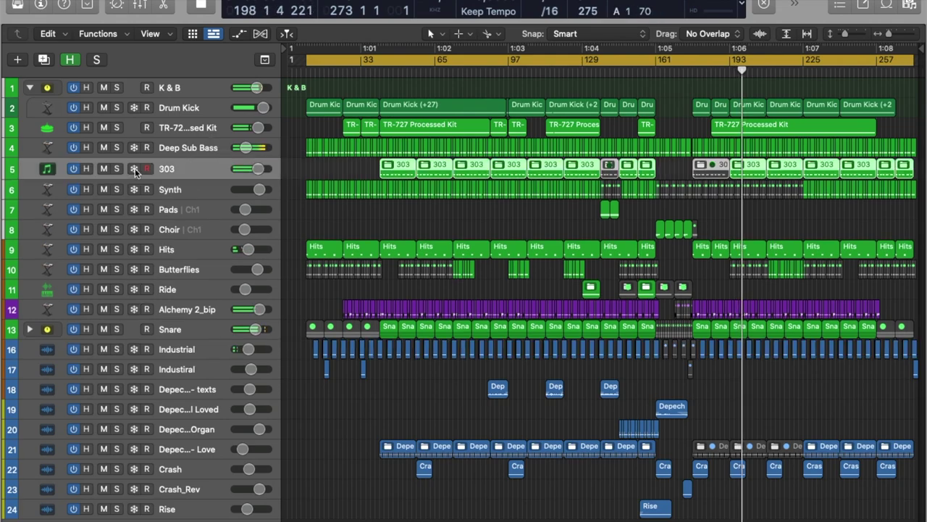
left_click(119, 170)
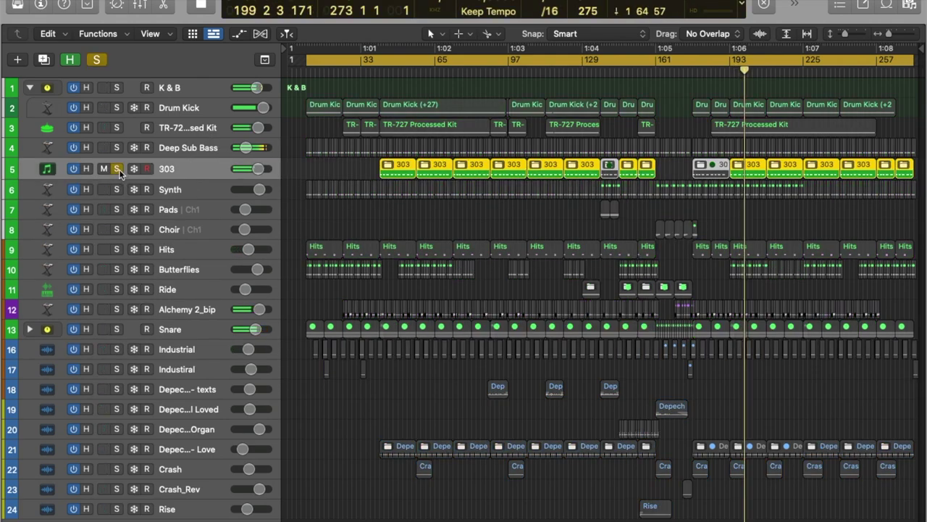
left_click(117, 169)
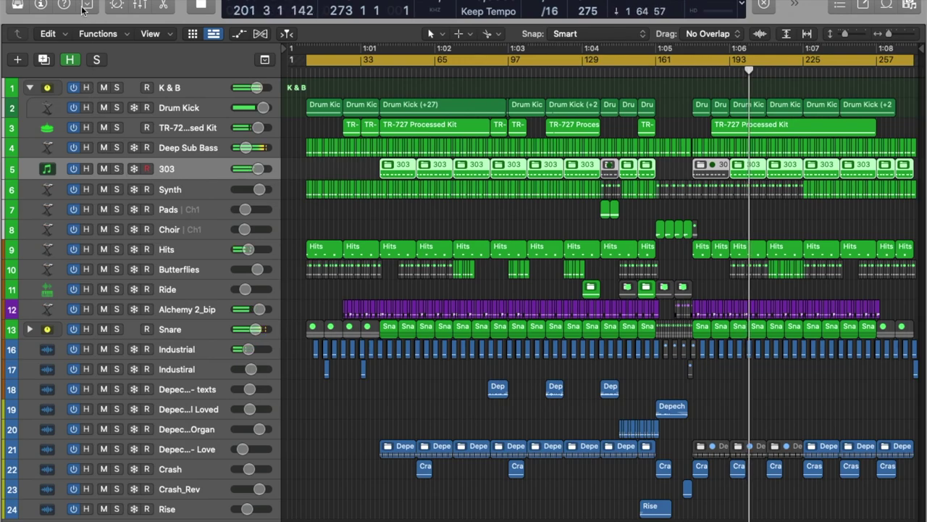
Show the inspector and examine the master chain's SPAN analyzer and Linear Phase EQ, closing the EQ window
key("i")
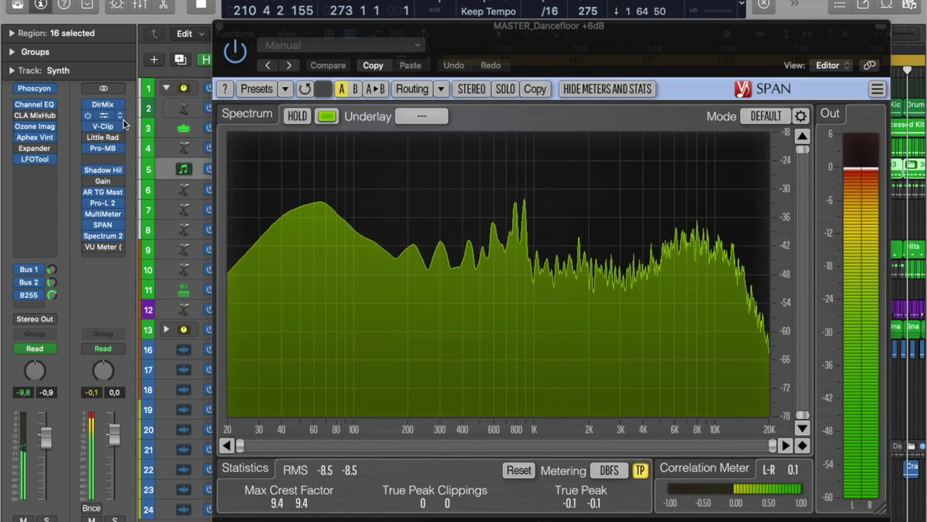
left_click(105, 116)
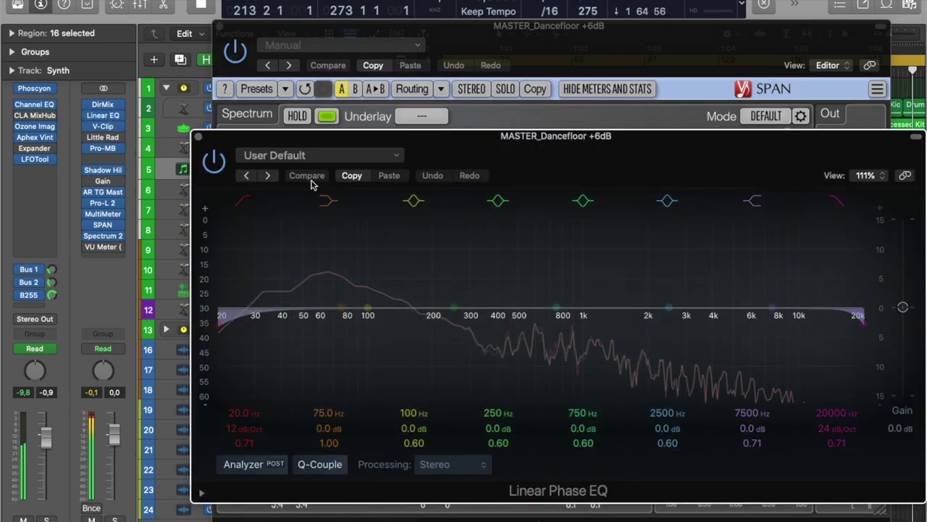
left_click(198, 136)
Open the V-Clip plug-in on the master channel, inspect its hard clip settings and close it
left_click(102, 126)
left_click_drag(578, 150, 573, 117)
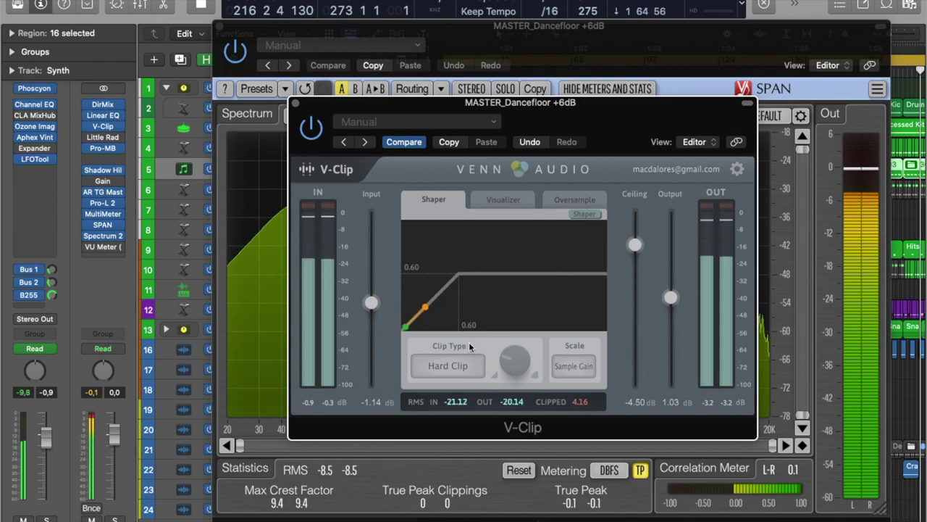
left_click(297, 106)
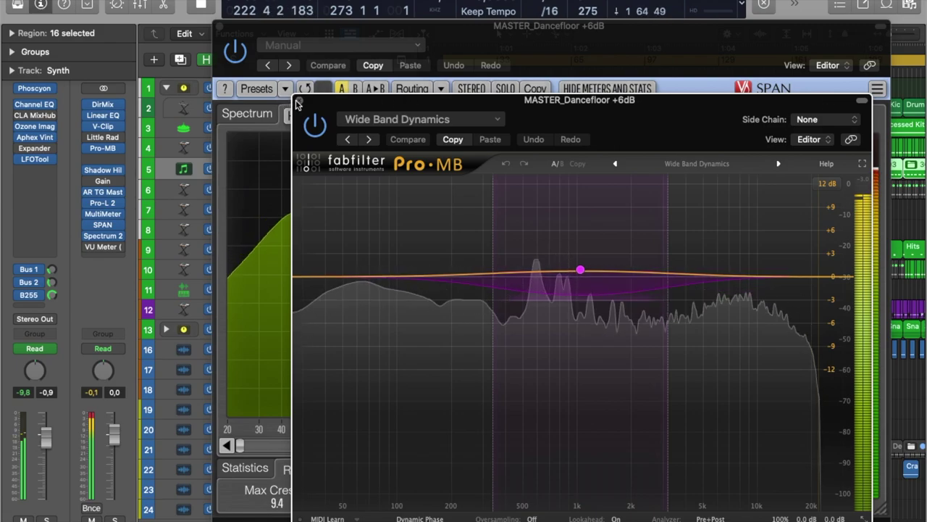
Examine the master chain's Pro-MB and Shadow Hills Mastering Compressor settings, closing each plug-in after viewing
left_click(298, 101)
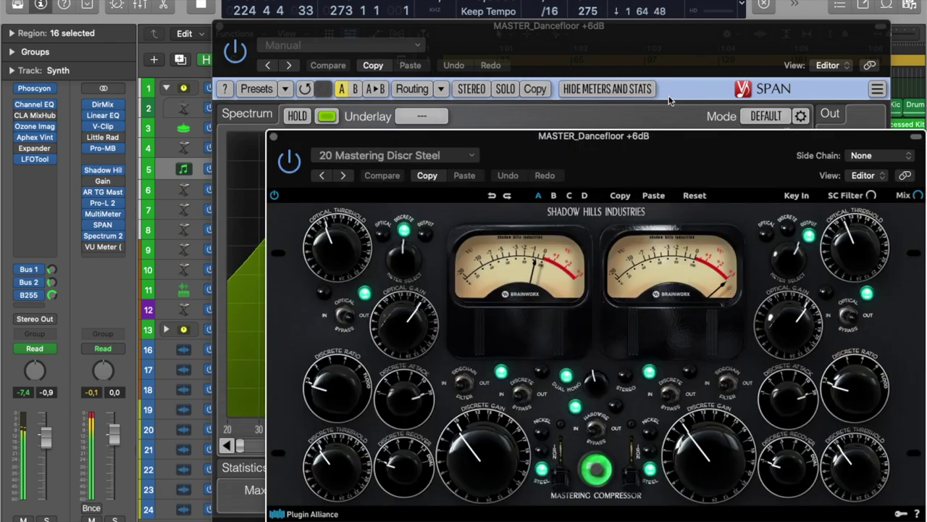
left_click_drag(633, 138, 554, 44)
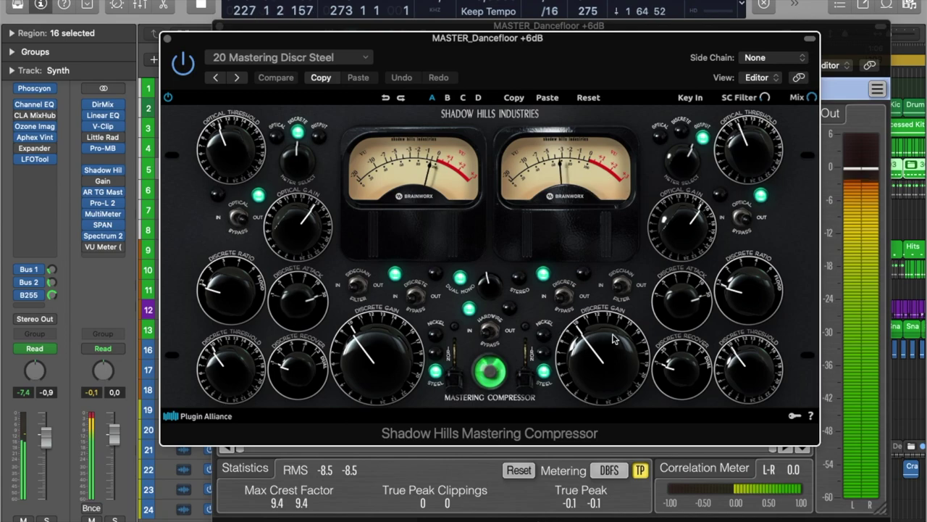
left_click(167, 39)
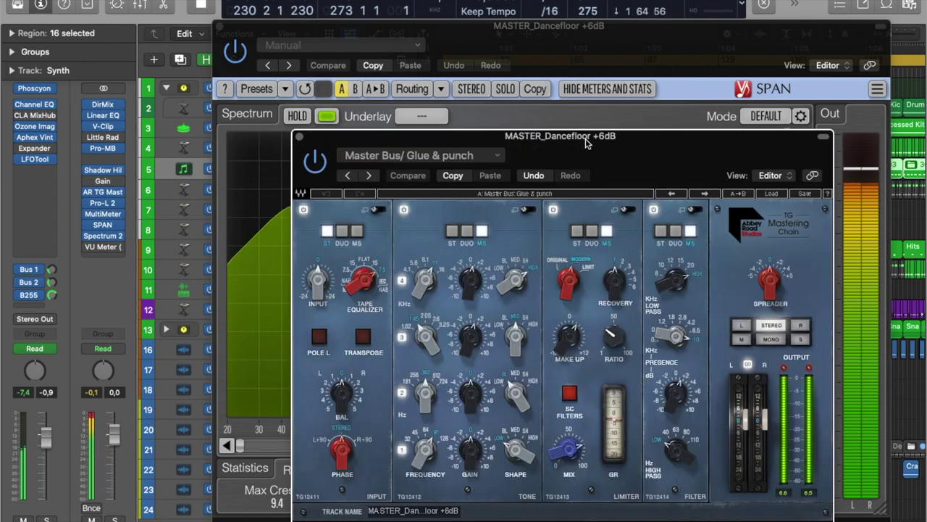
Check mono compatibility in the AR TG Mastering plug-in by switching its output to mono and back to stereo, and close it
left_click_drag(587, 143, 519, 89)
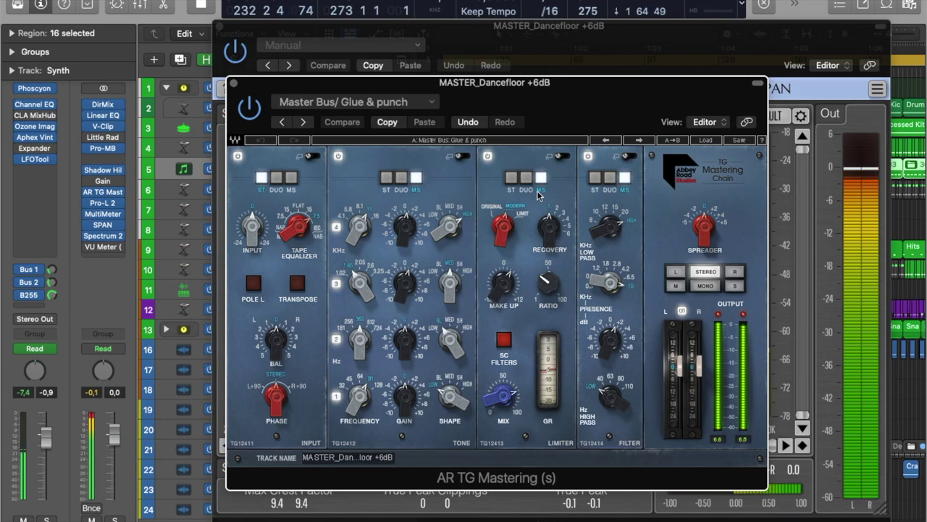
left_click(707, 286)
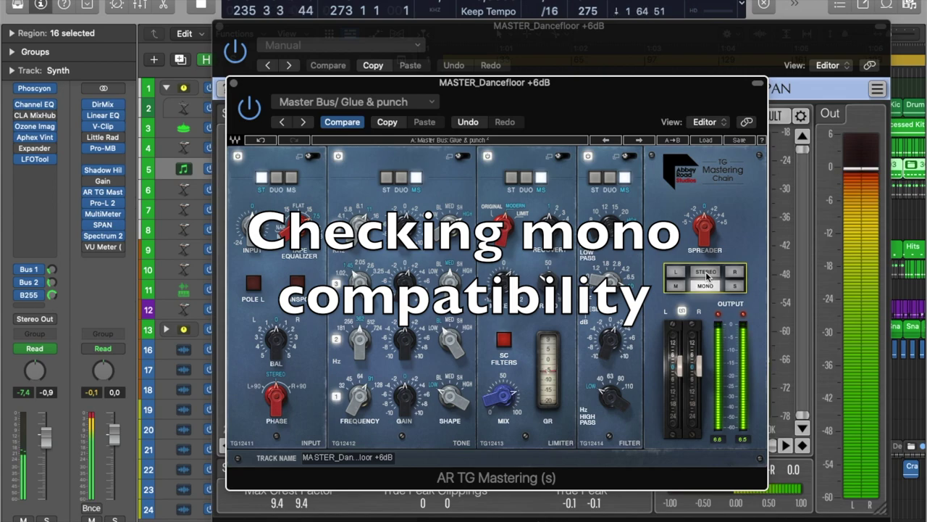
left_click(706, 272)
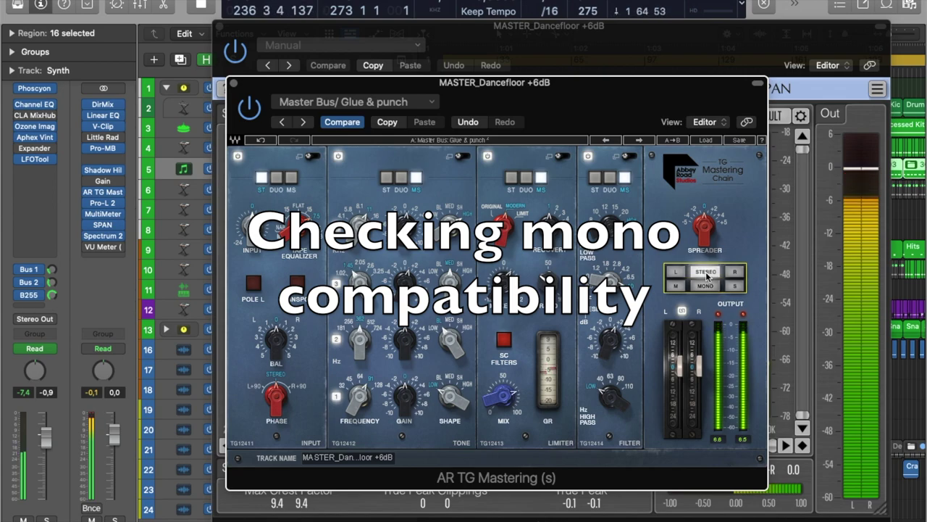
left_click(233, 83)
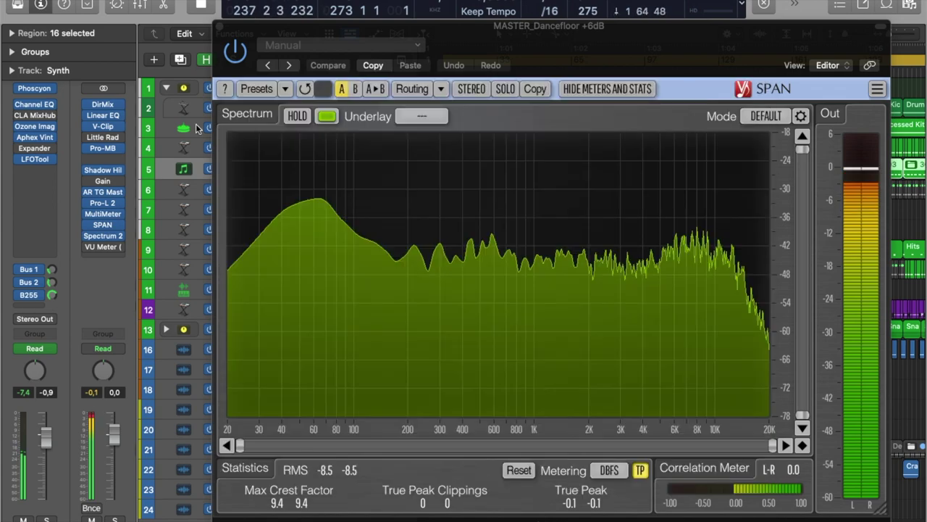
Inspect the Pro-L 2 limiter on the master channel and close it, and examine the MultiMeter analyzer alongside SPAN
left_click(116, 204)
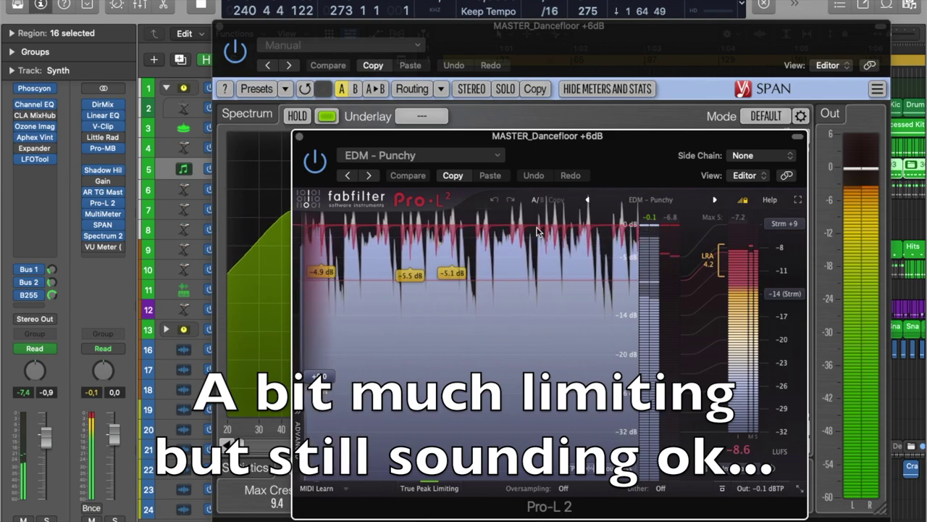
left_click(299, 136)
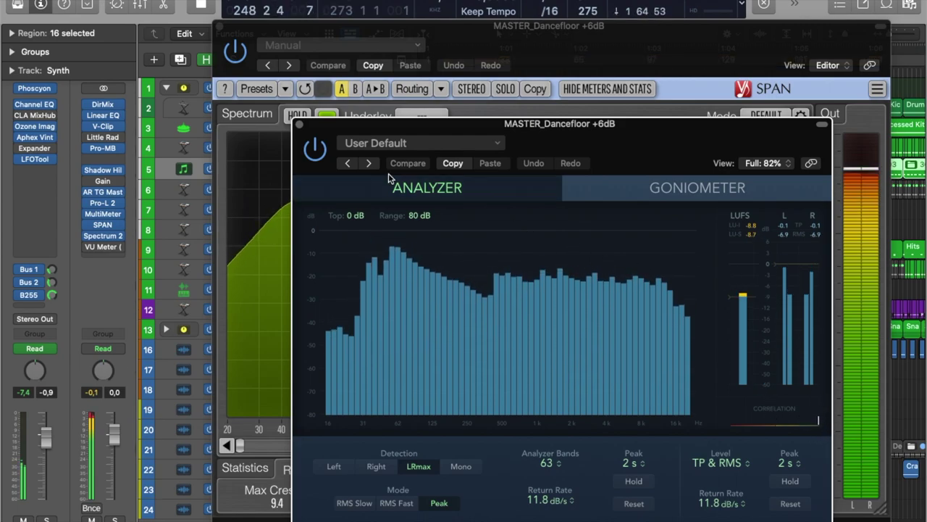
left_click_drag(302, 131, 418, 145)
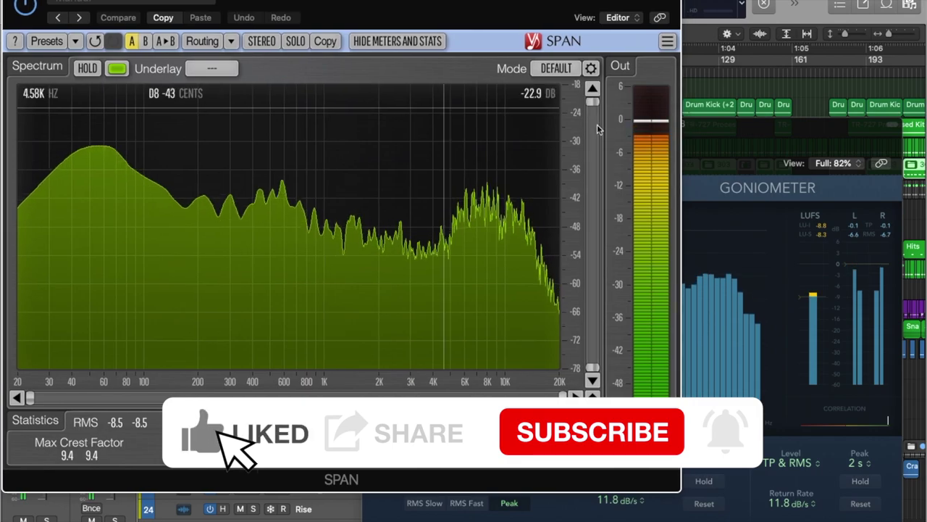
Shrink the MultiMeter window to a 52% view and reposition it so it covers less of SPAN's spectrum and meters
left_click_drag(706, 131, 727, 149)
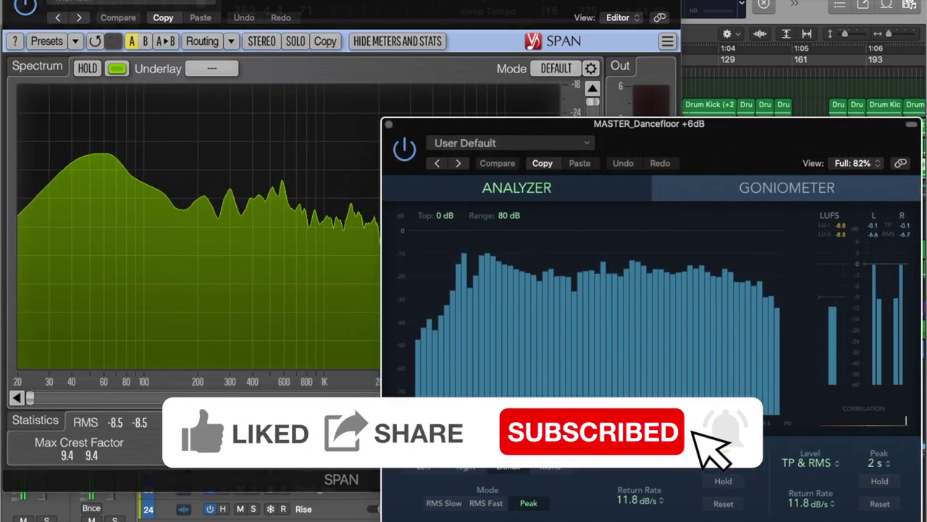
left_click_drag(920, 520, 761, 413)
left_click_drag(642, 135, 787, 232)
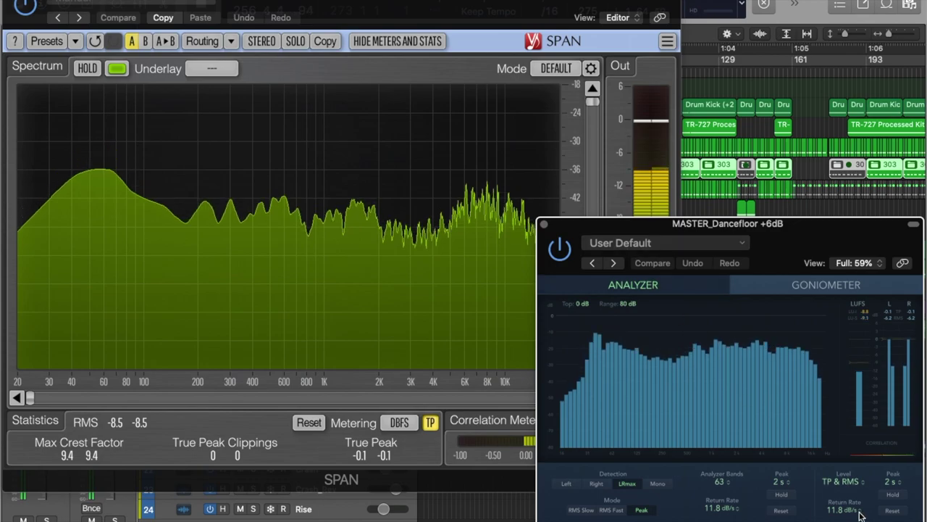
left_click_drag(922, 520, 882, 515)
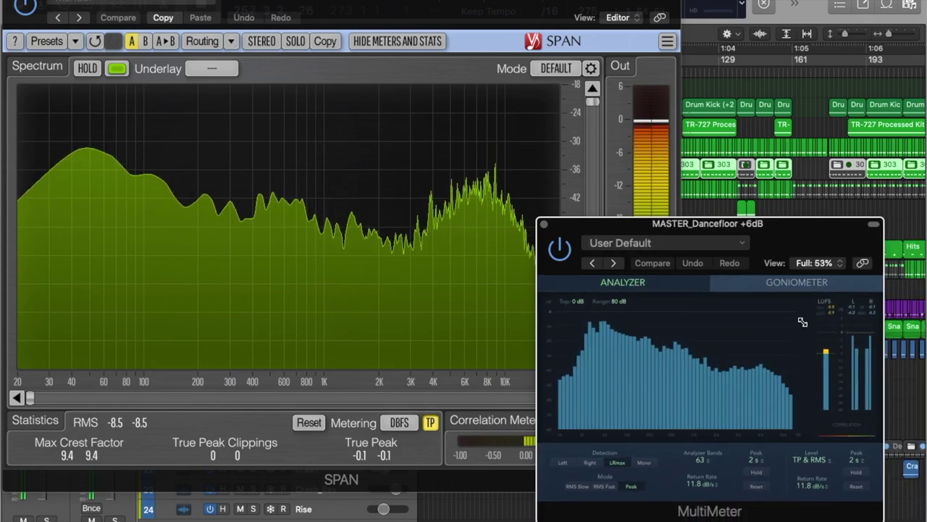
left_click_drag(716, 222, 758, 252)
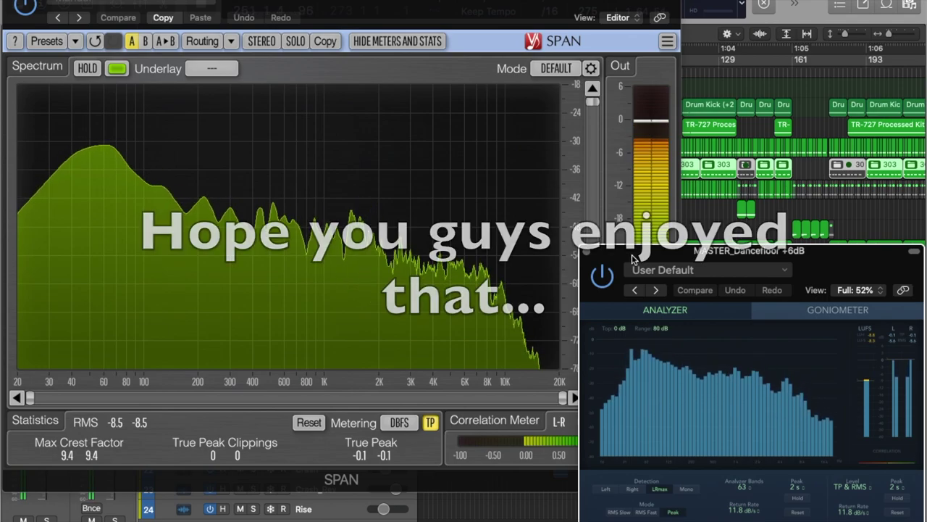
Hide all open plug-in windows and make the arrangement view follow the playhead during playback
key("v")
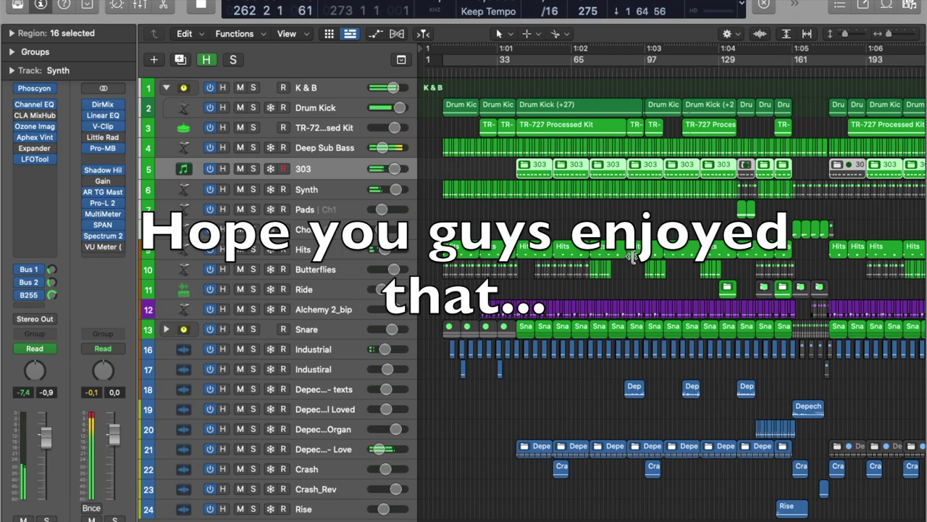
left_click(424, 33)
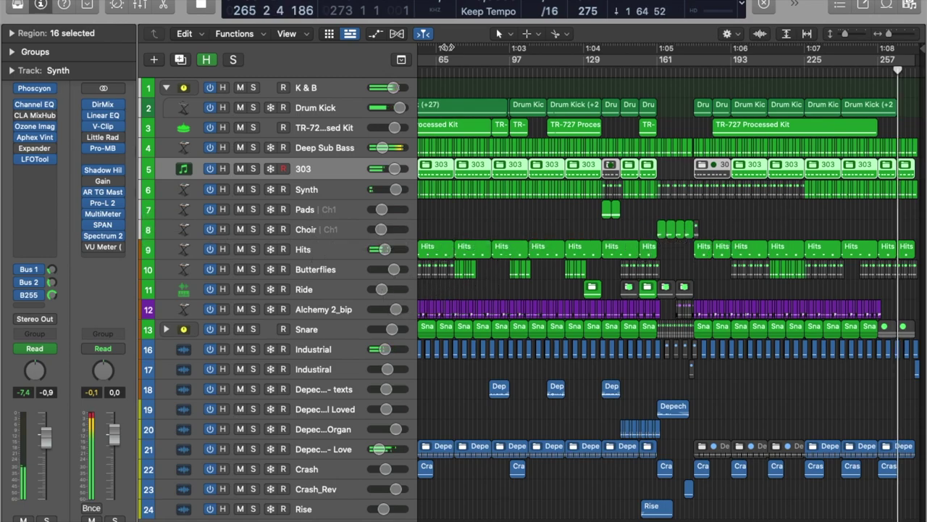
key("super+Left")
key("super+Left")
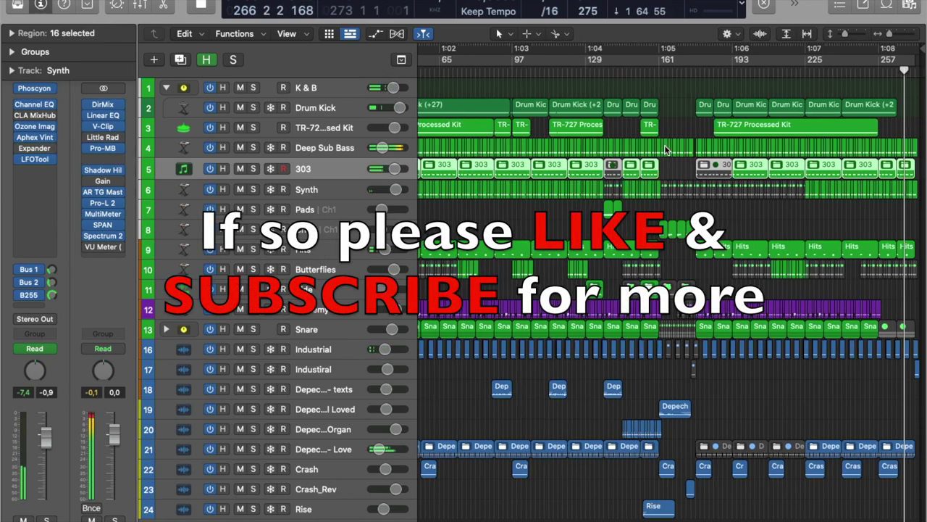